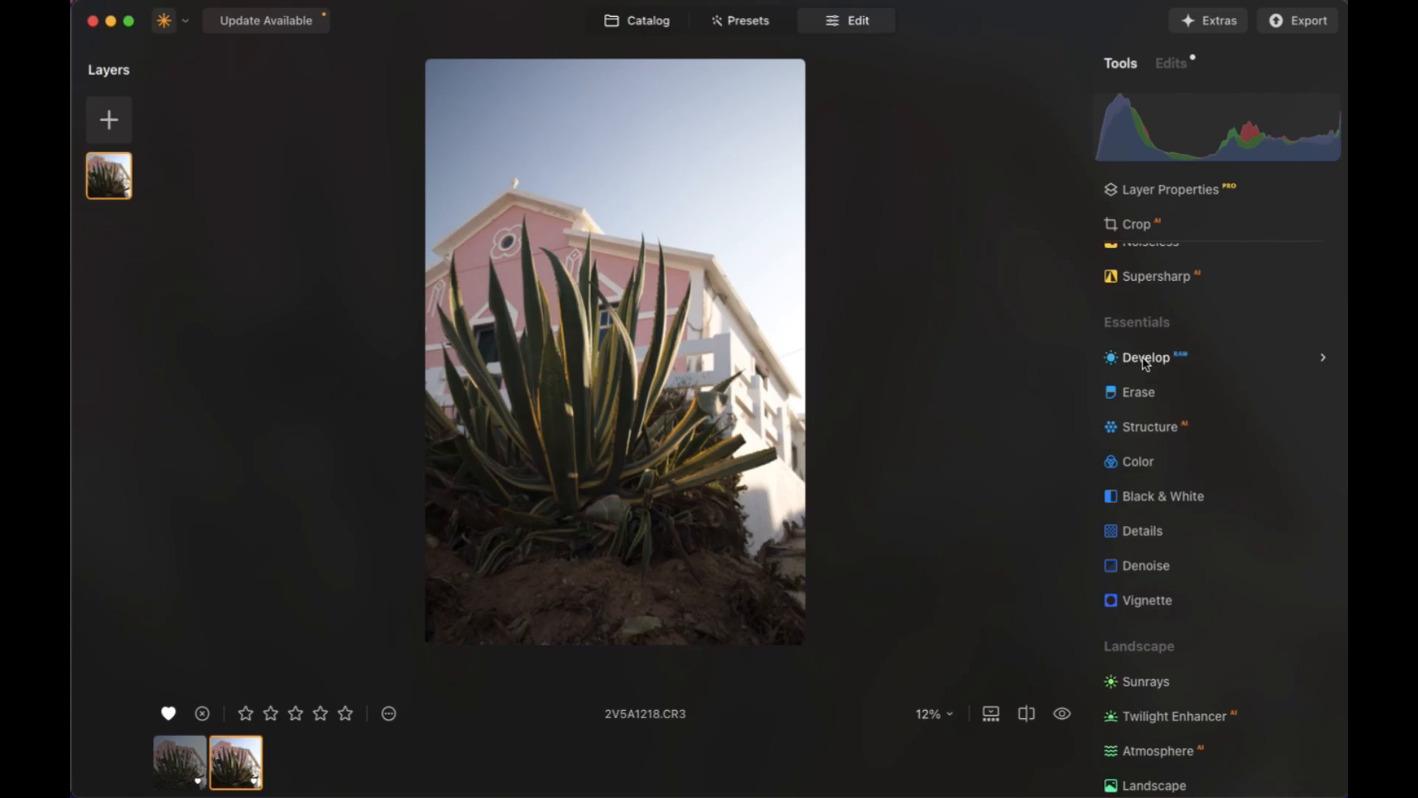
Open the Develop tool and change the camera profile to Camera Standard.
{"action": "left_click", "coordinate": [1144, 359]}
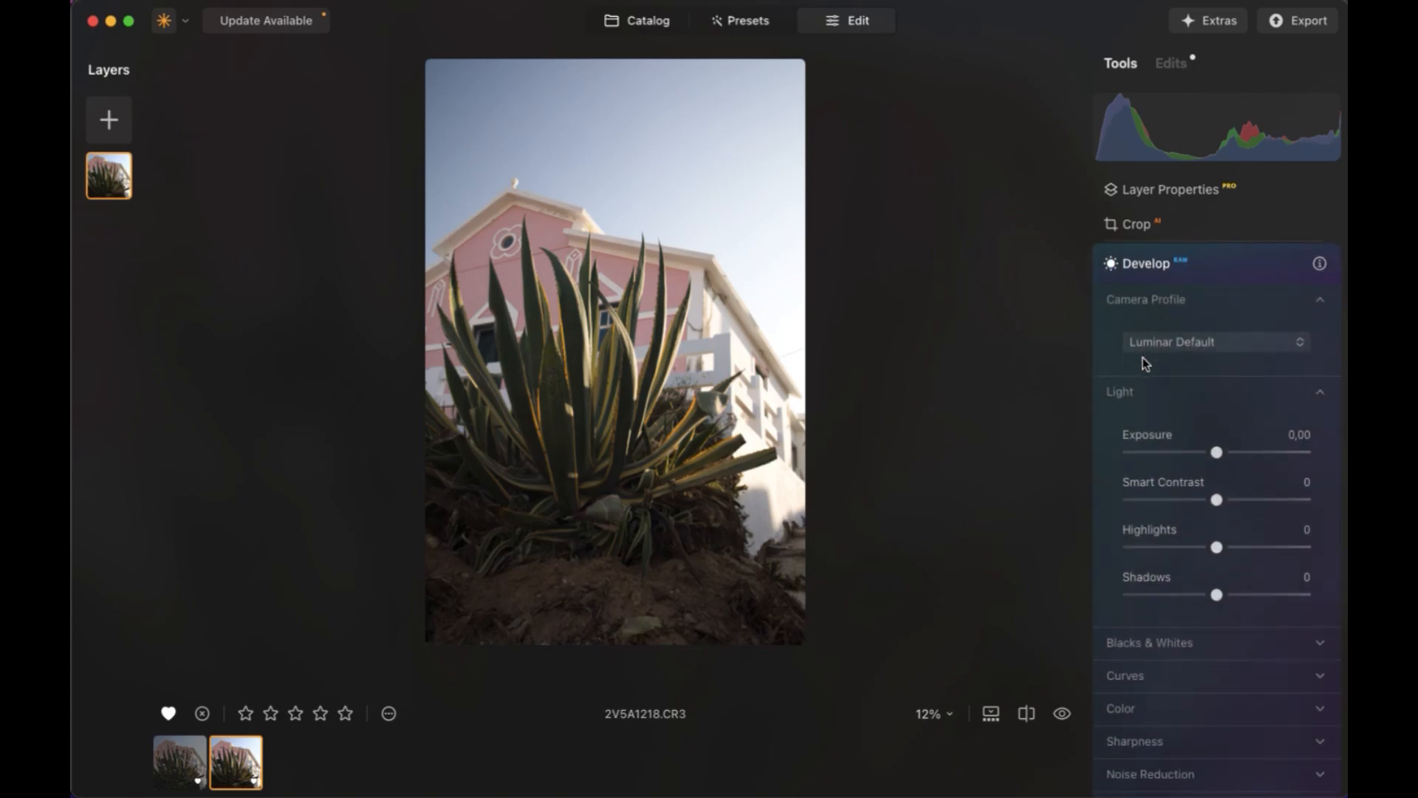
{"action": "left_click", "coordinate": [1214, 344]}
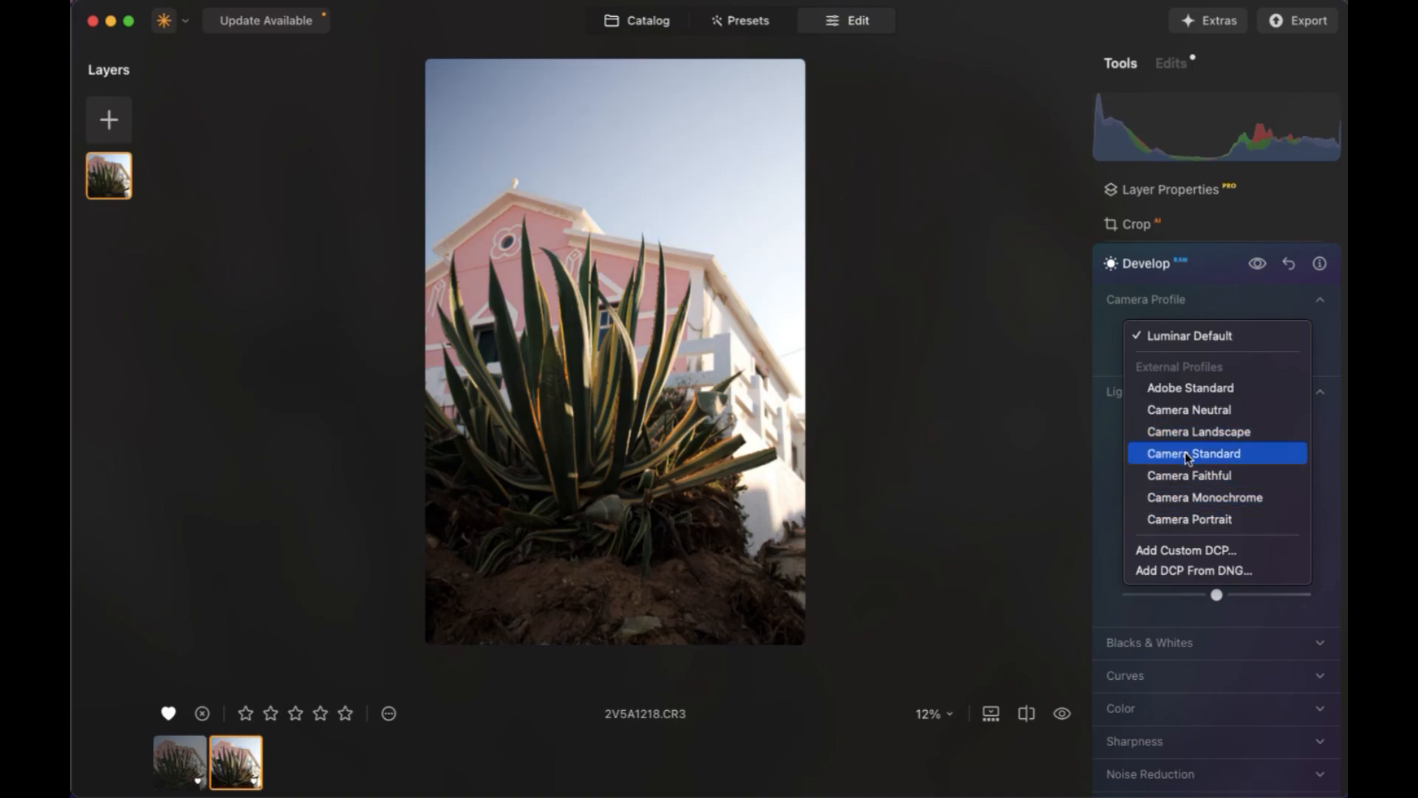
{"action": "left_click", "coordinate": [1187, 456]}
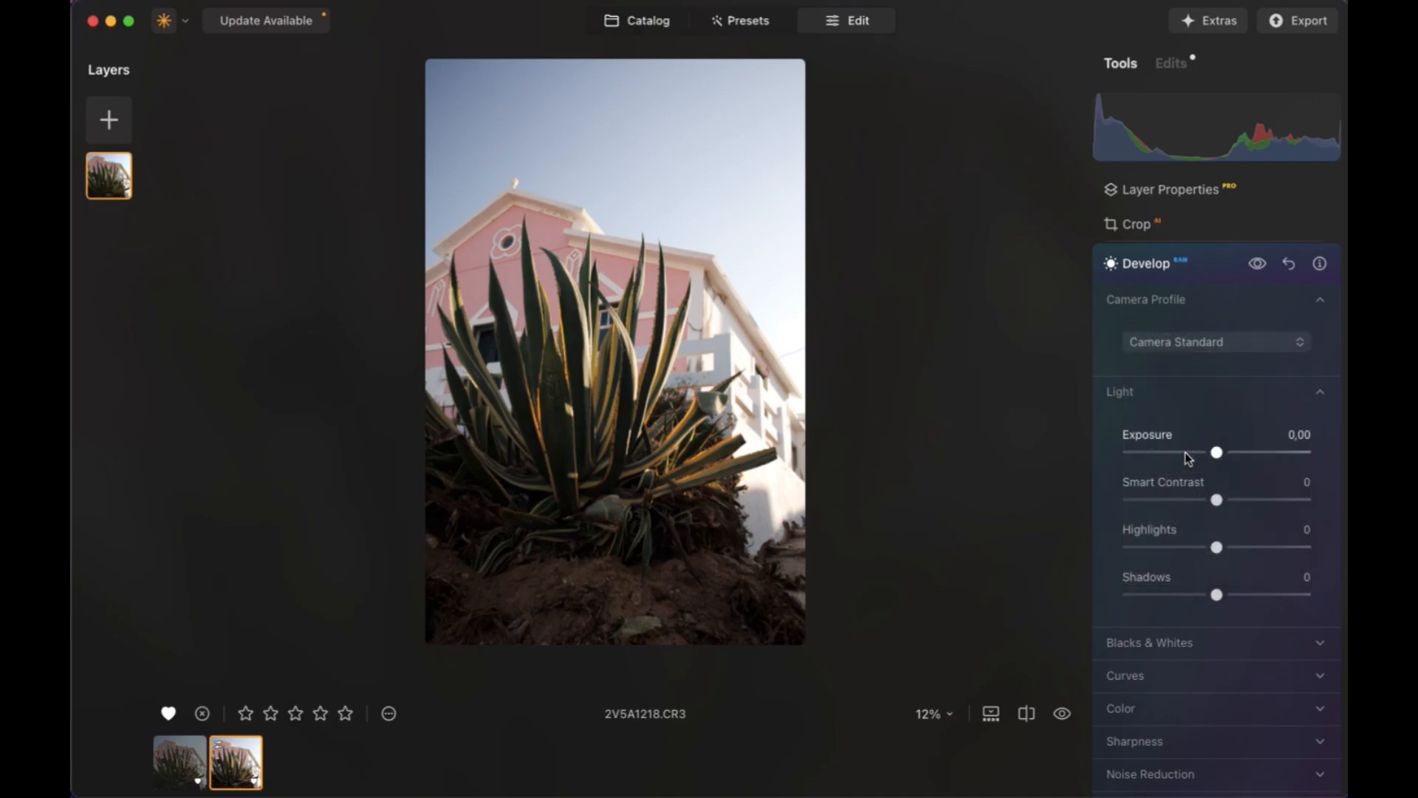
Set Develop's Highlights to -52, Shadows to 34, Whites to 15 and Blacks to -26.
{"action": "left_click", "coordinate": [1168, 546]}
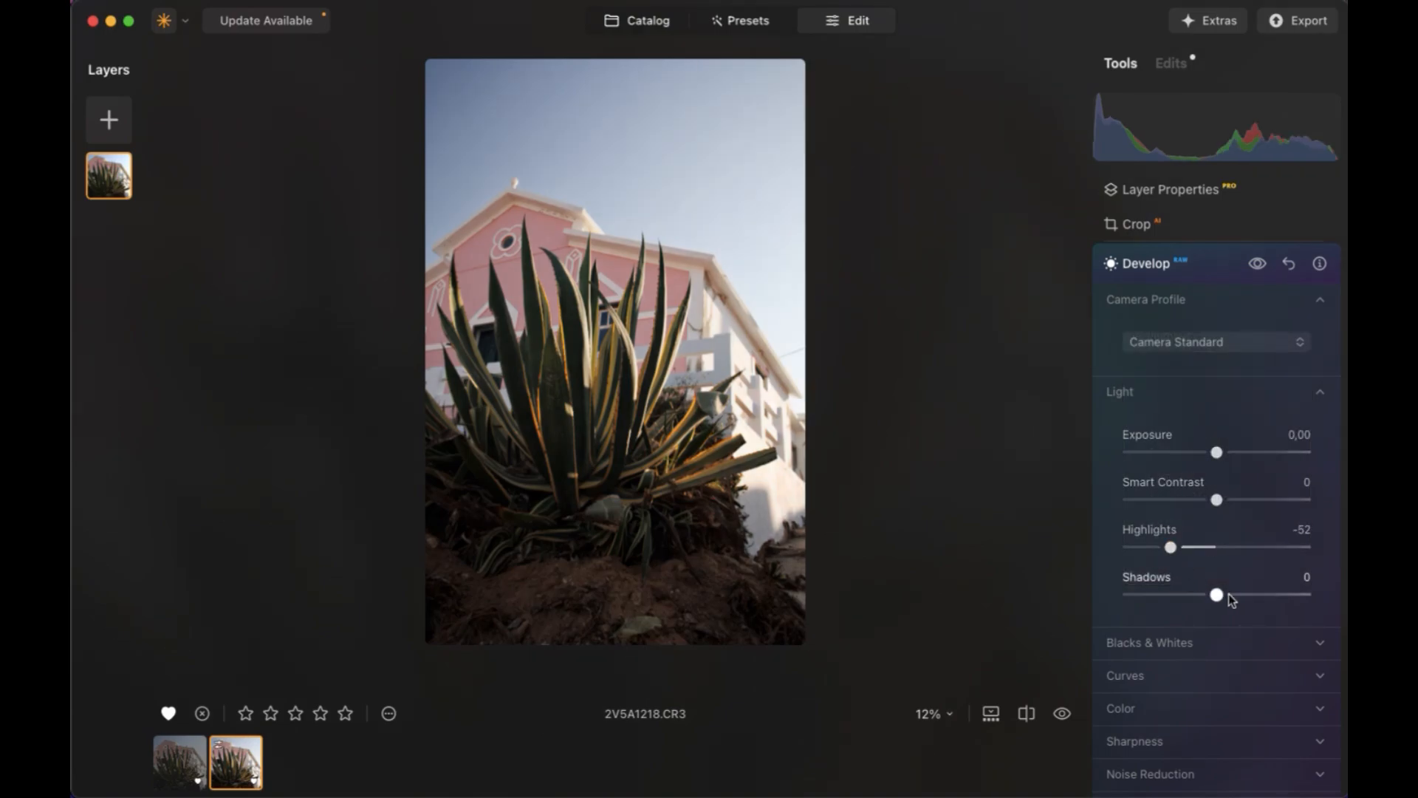
{"action": "left_click_drag", "start_coordinate": [1245, 595], "coordinate": [1249, 595]}
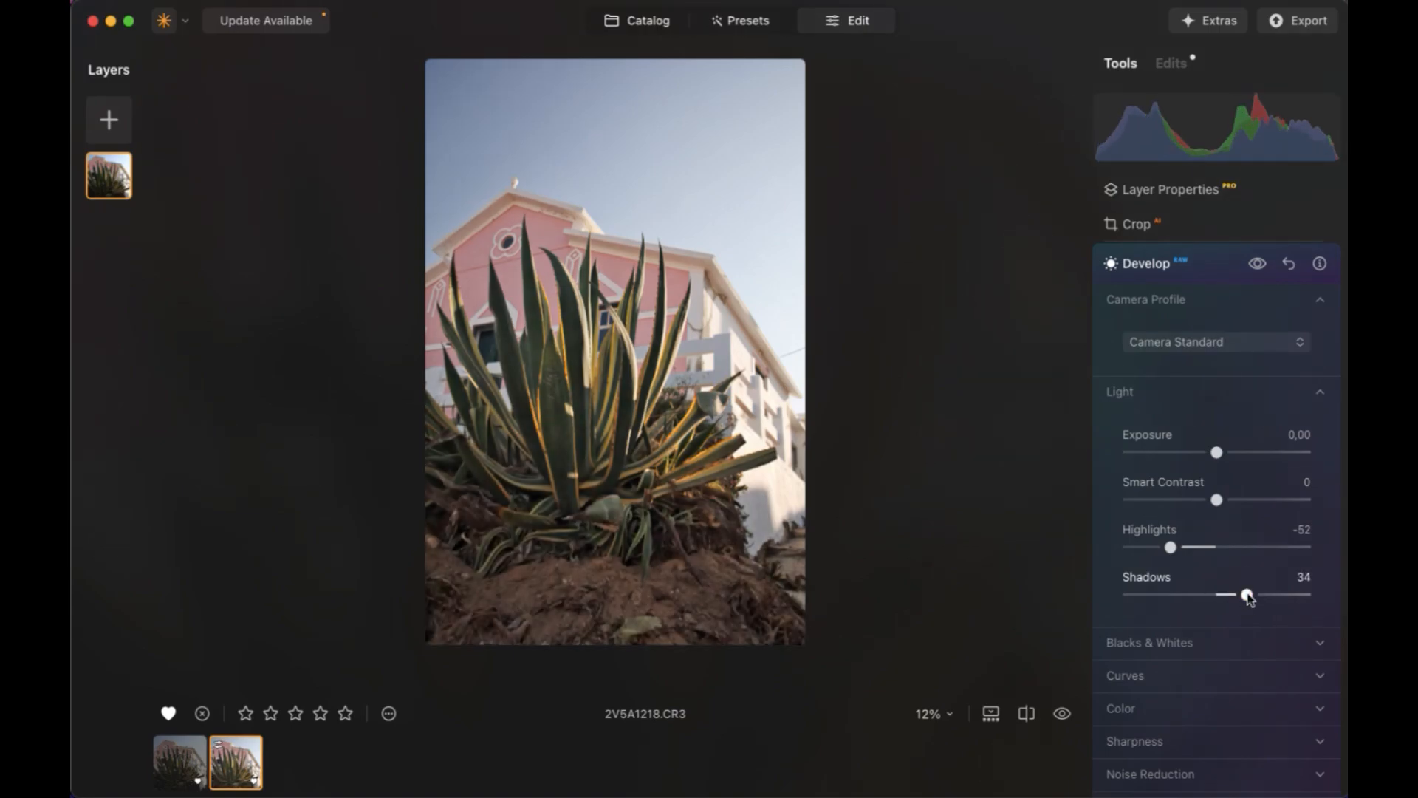
{"action": "scroll", "coordinate": [1248, 598], "scroll_direction": "down", "scroll_amount": 2}
{"action": "left_click", "coordinate": [1250, 599]}
{"action": "left_click", "coordinate": [1231, 658]}
{"action": "left_click", "coordinate": [1203, 705]}
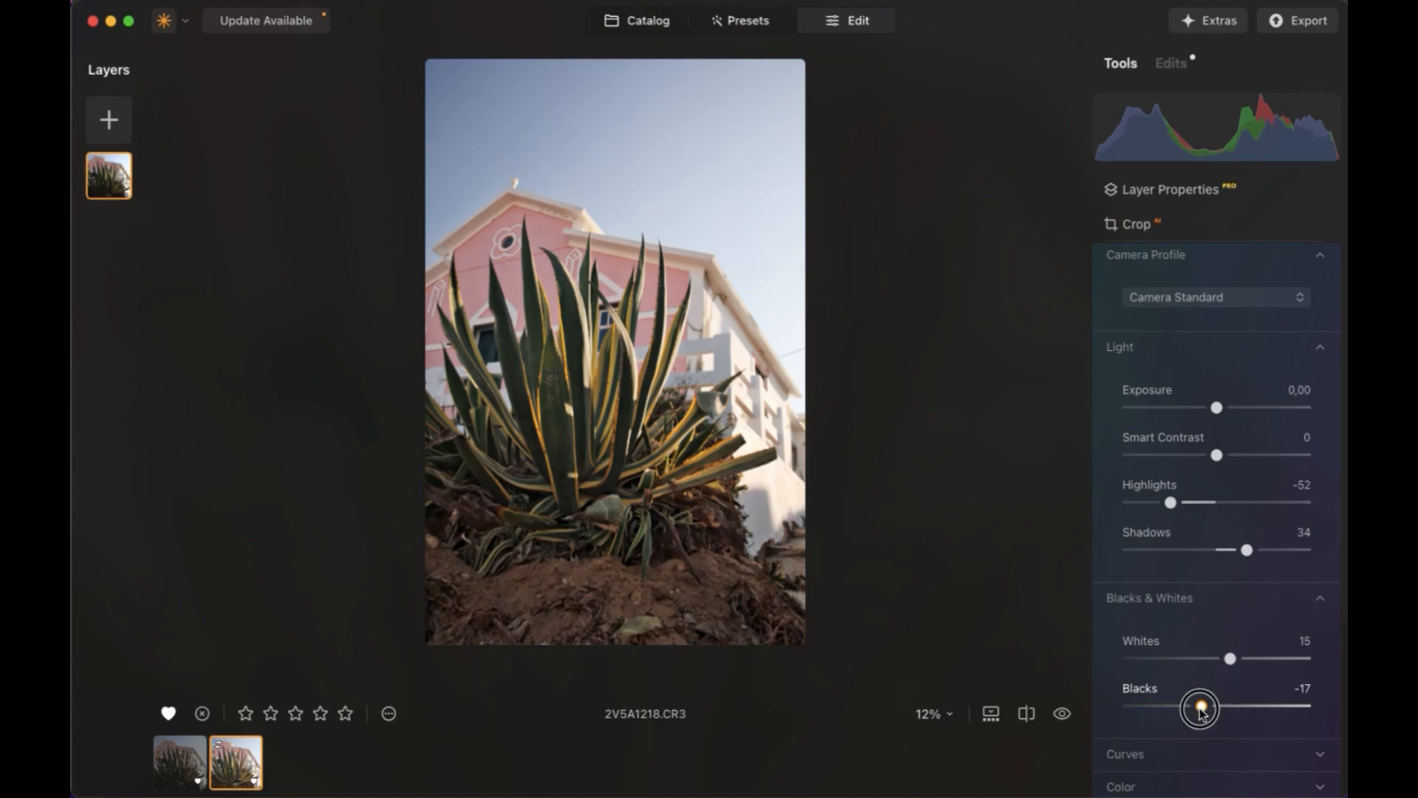
{"action": "left_click_drag", "start_coordinate": [1202, 707], "coordinate": [1193, 707]}
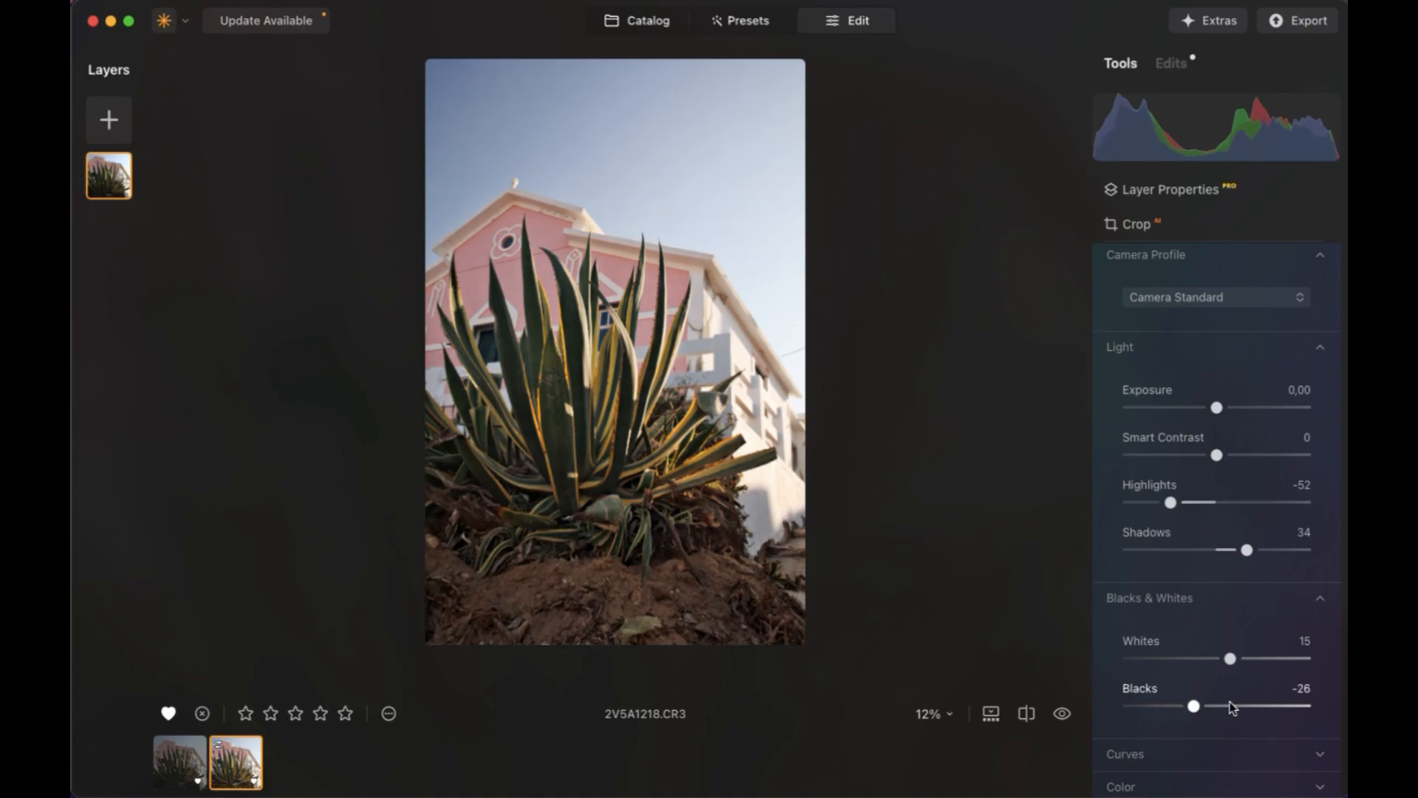
Try the Daylight and Cloudy white balance presets in Develop's color settings and settle on Shade.
{"action": "scroll", "coordinate": [1231, 706], "scroll_direction": "down", "scroll_amount": 5}
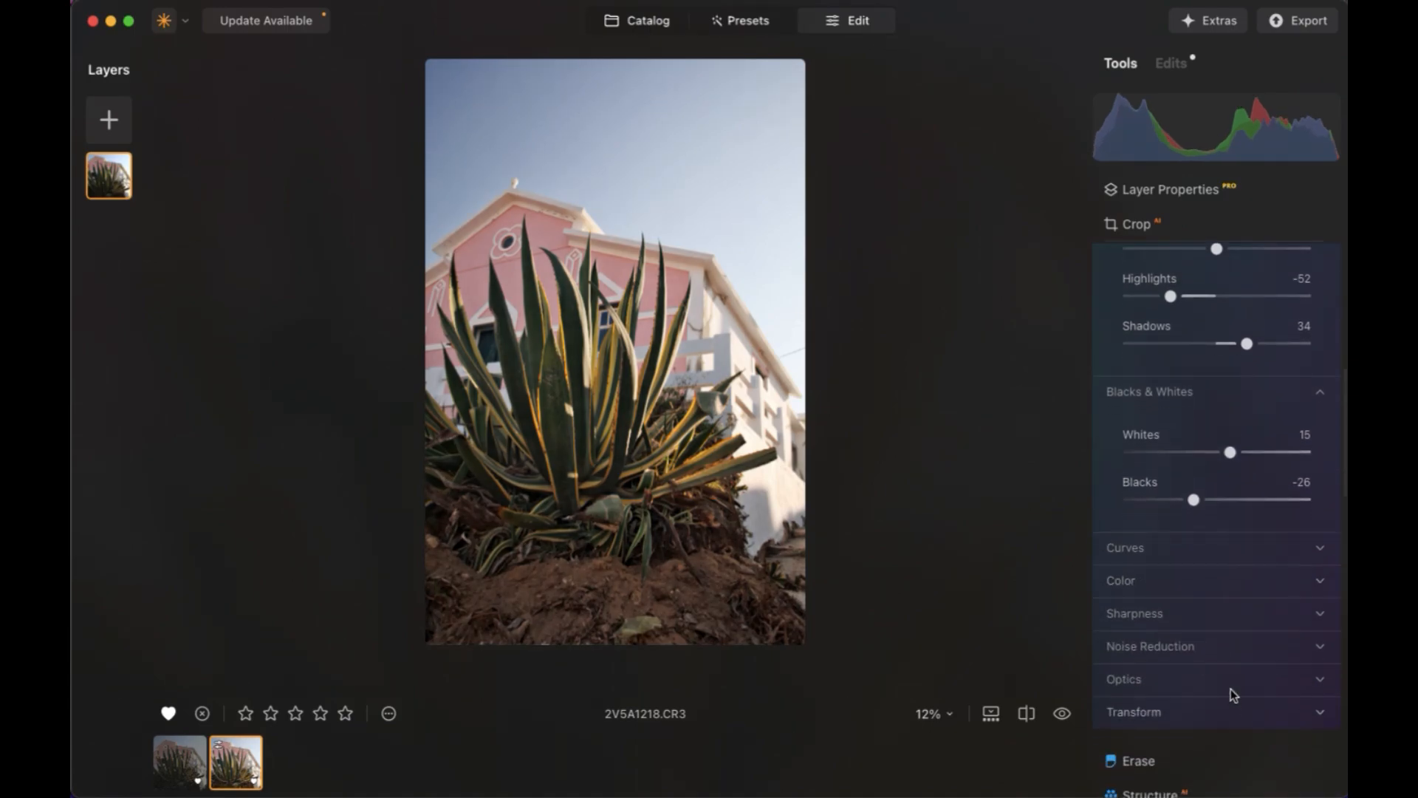
{"action": "left_click", "coordinate": [1230, 581]}
{"action": "scroll", "coordinate": [1245, 623], "scroll_direction": "down", "scroll_amount": 3}
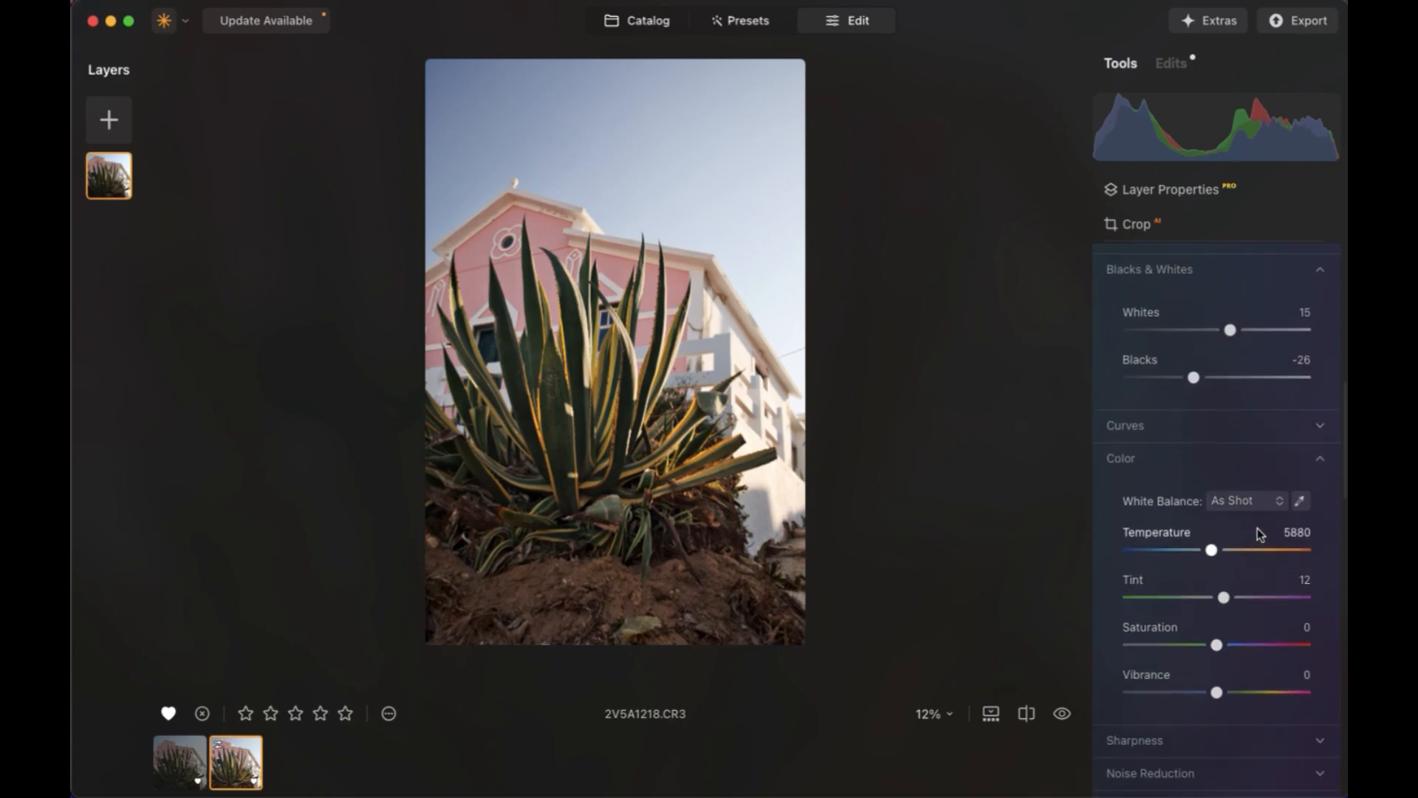
{"action": "left_click", "coordinate": [1254, 500]}
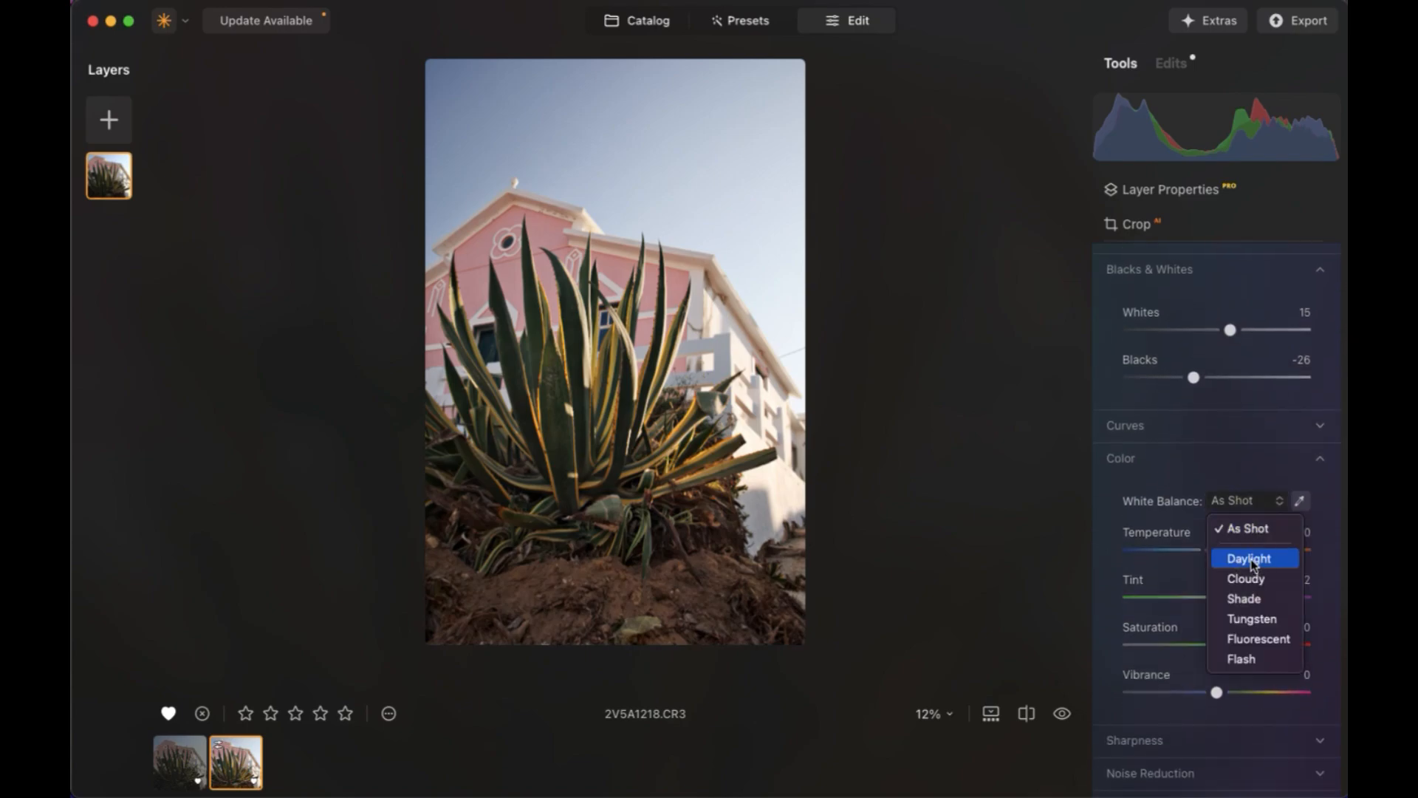
{"action": "left_click", "coordinate": [1250, 559]}
{"action": "left_click", "coordinate": [1249, 500]}
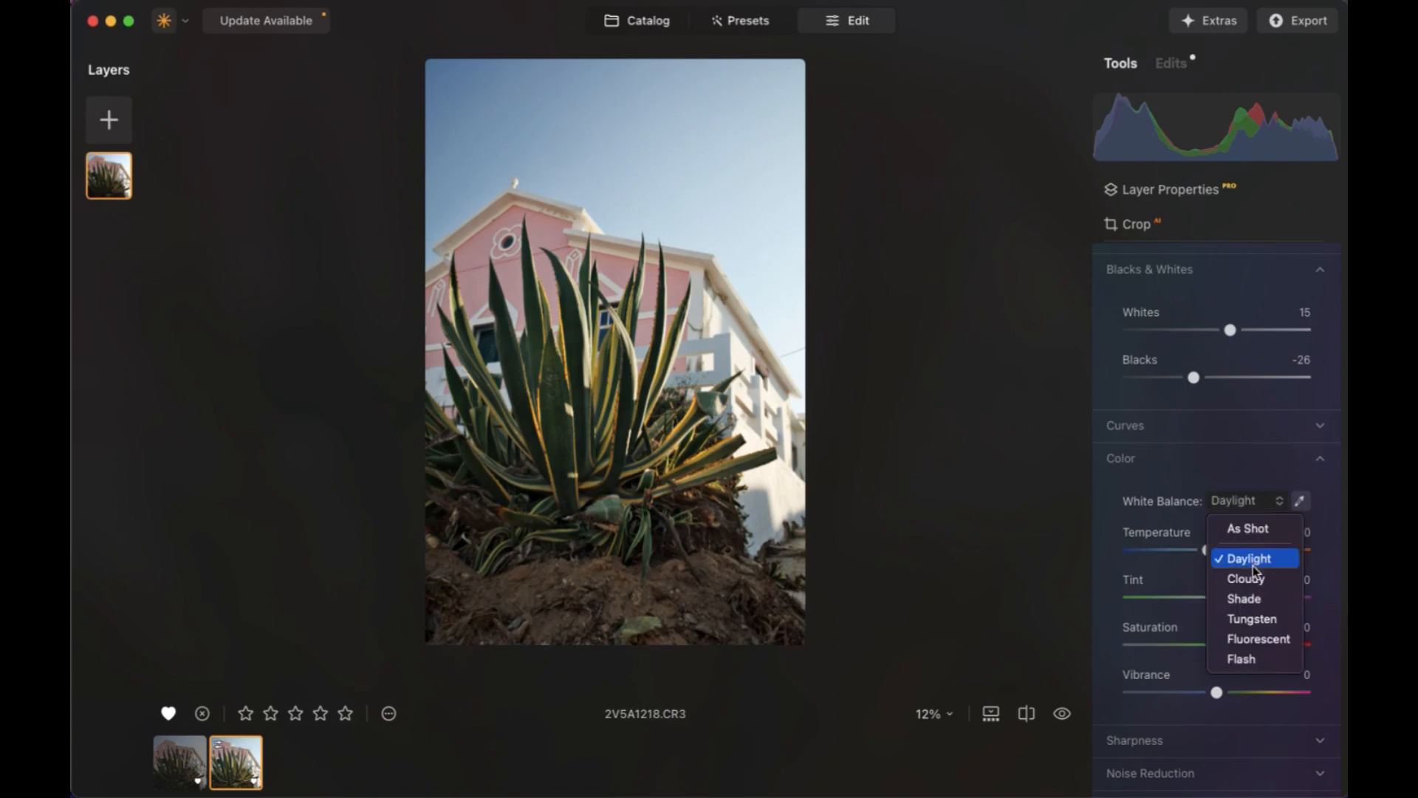
{"action": "left_click", "coordinate": [1254, 580]}
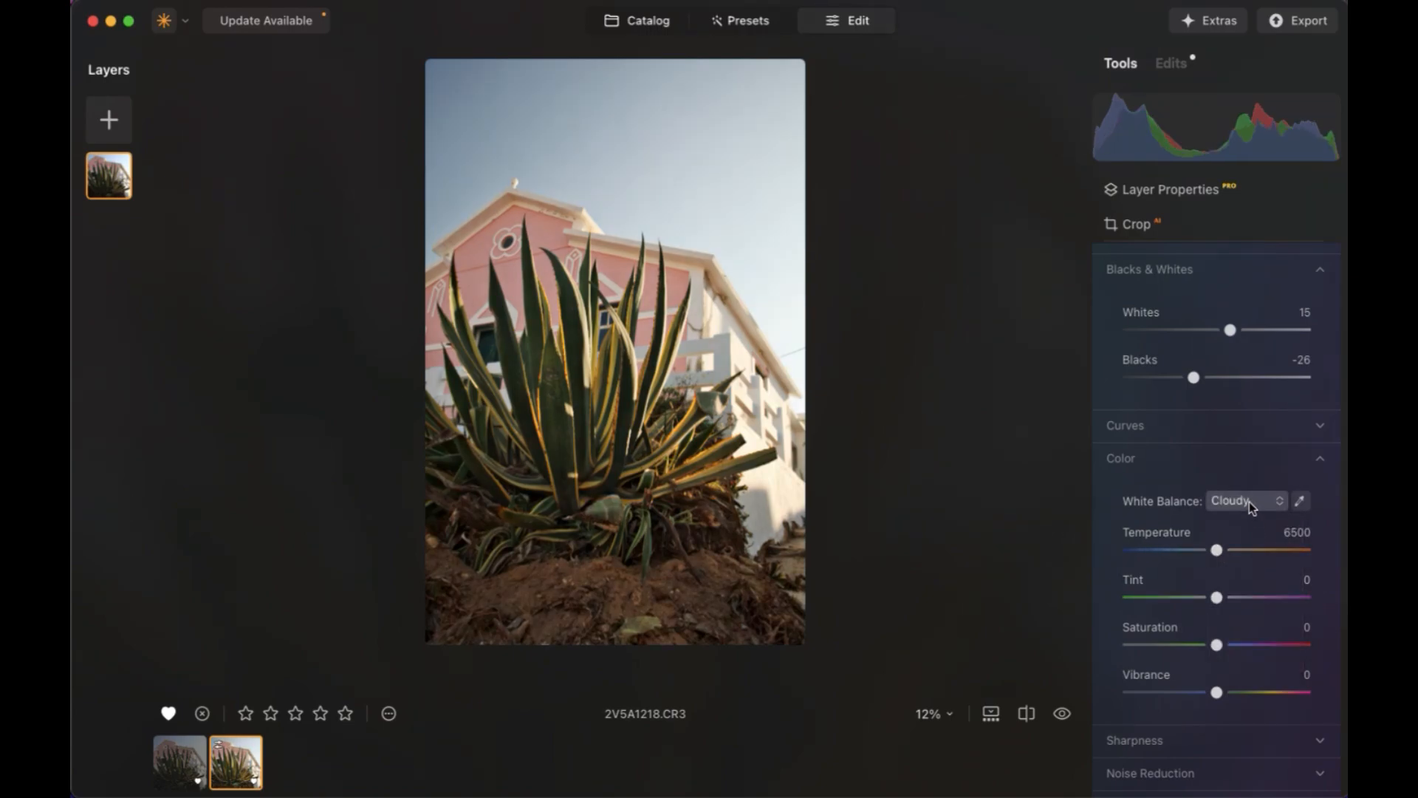
{"action": "left_click", "coordinate": [1249, 502]}
{"action": "left_click", "coordinate": [1244, 598]}
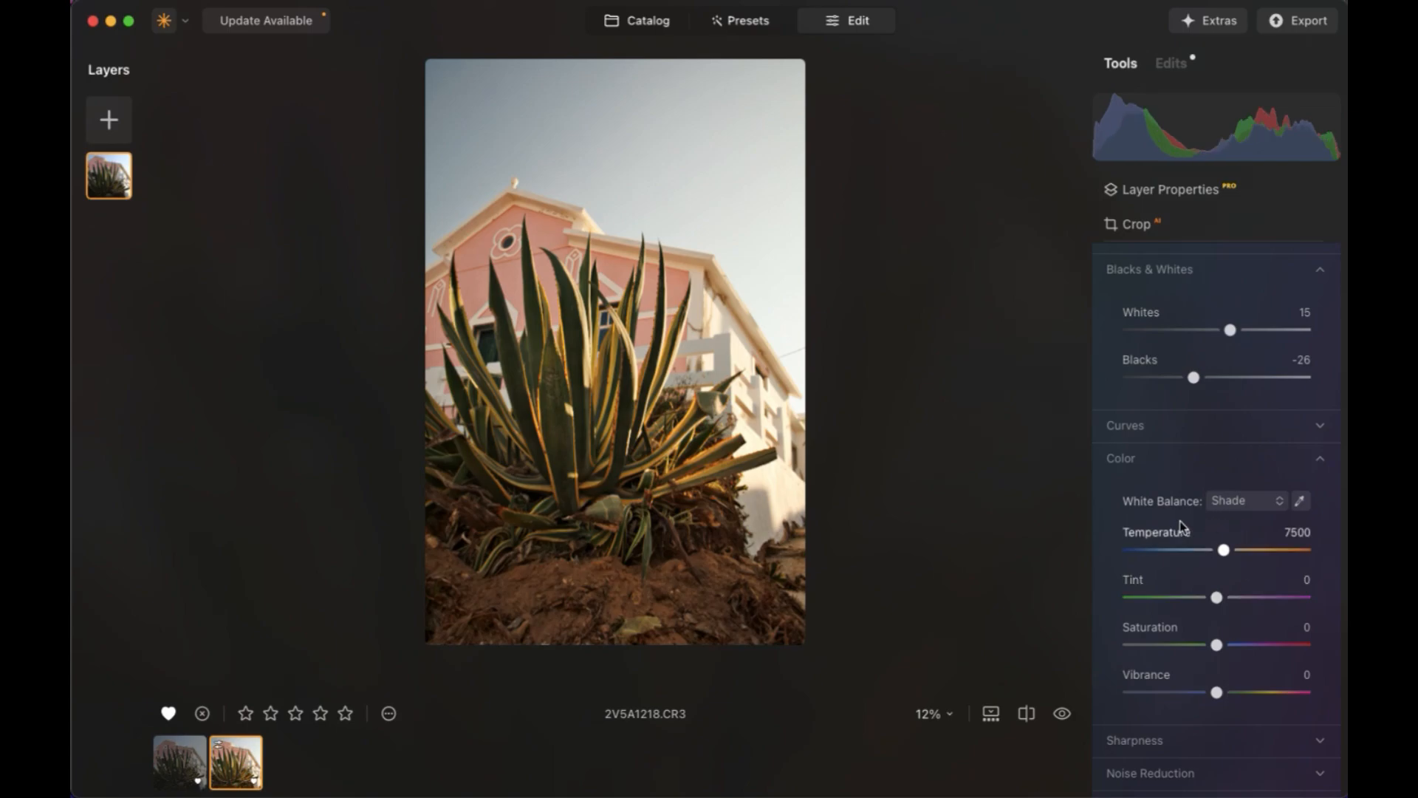
Set Develop's Vibrance to 12 and close the Develop tool.
{"action": "left_click_drag", "start_coordinate": [1219, 692], "coordinate": [1228, 692]}
{"action": "scroll", "coordinate": [1229, 692], "scroll_direction": "down", "scroll_amount": 4}
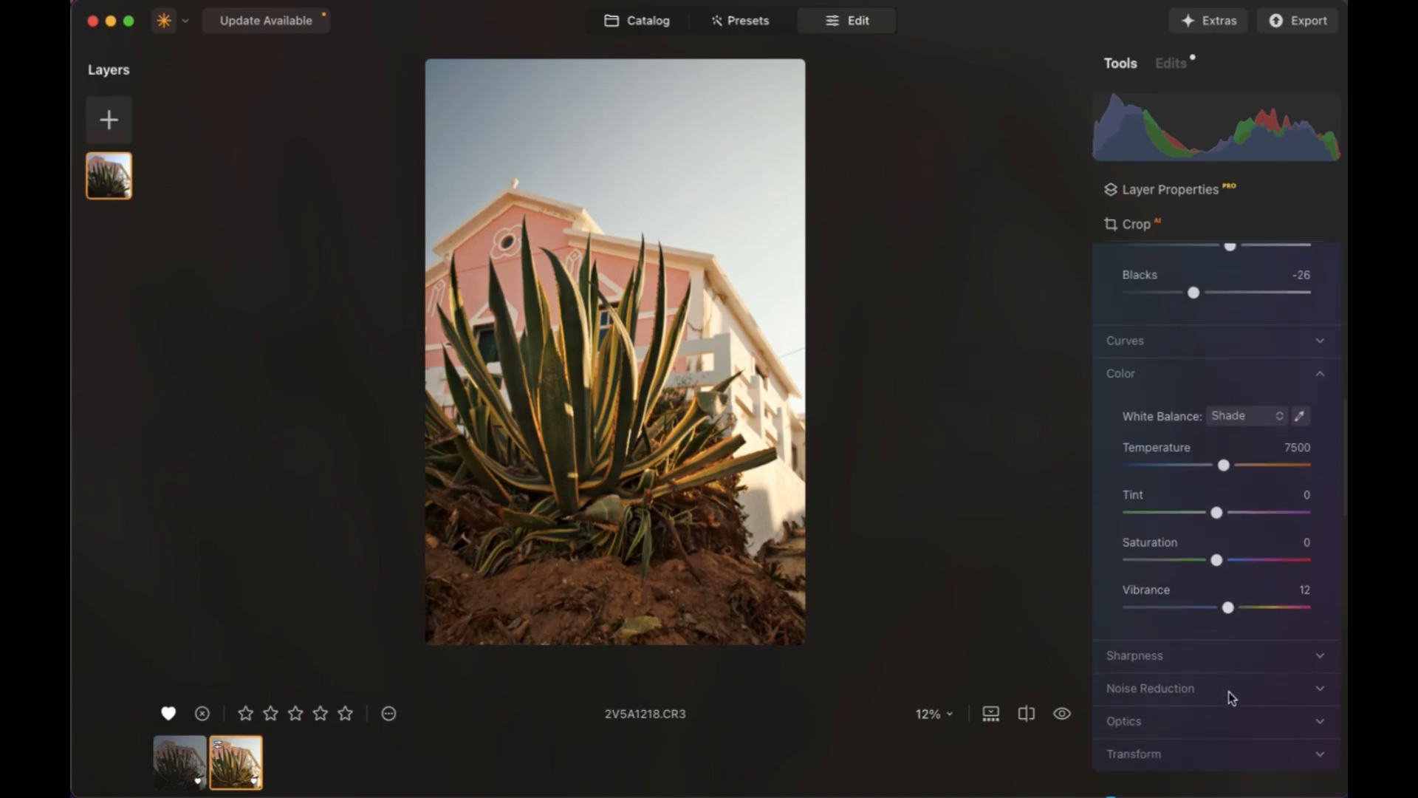
{"action": "scroll", "coordinate": [1229, 692], "scroll_direction": "up", "scroll_amount": 5}
{"action": "scroll", "coordinate": [1230, 697], "scroll_direction": "up", "scroll_amount": 8}
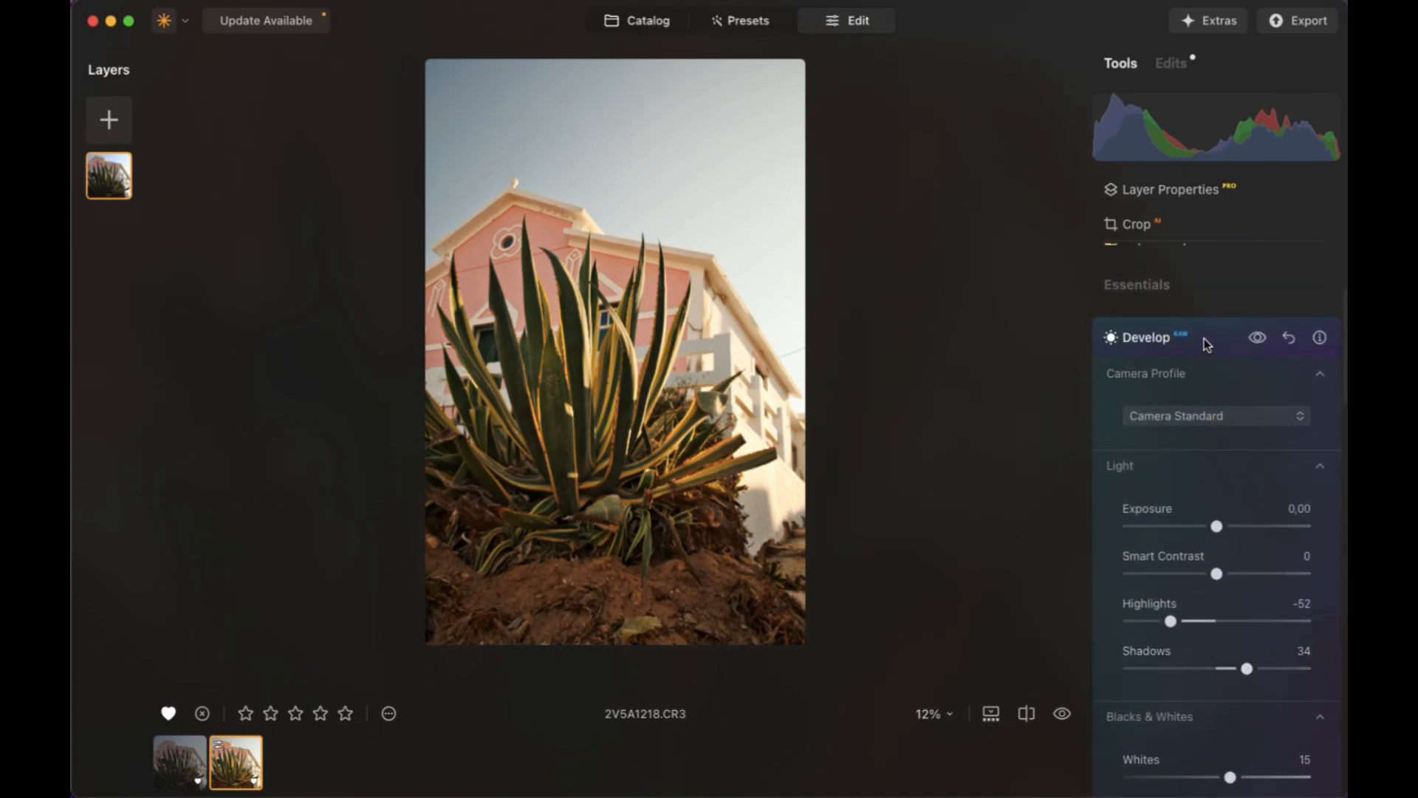
{"action": "left_click", "coordinate": [1204, 339]}
In the Details tool, set Small Details to 8 and Medium Details to 10, and close the tool.
{"action": "scroll", "coordinate": [1204, 338], "scroll_direction": "down", "scroll_amount": 4}
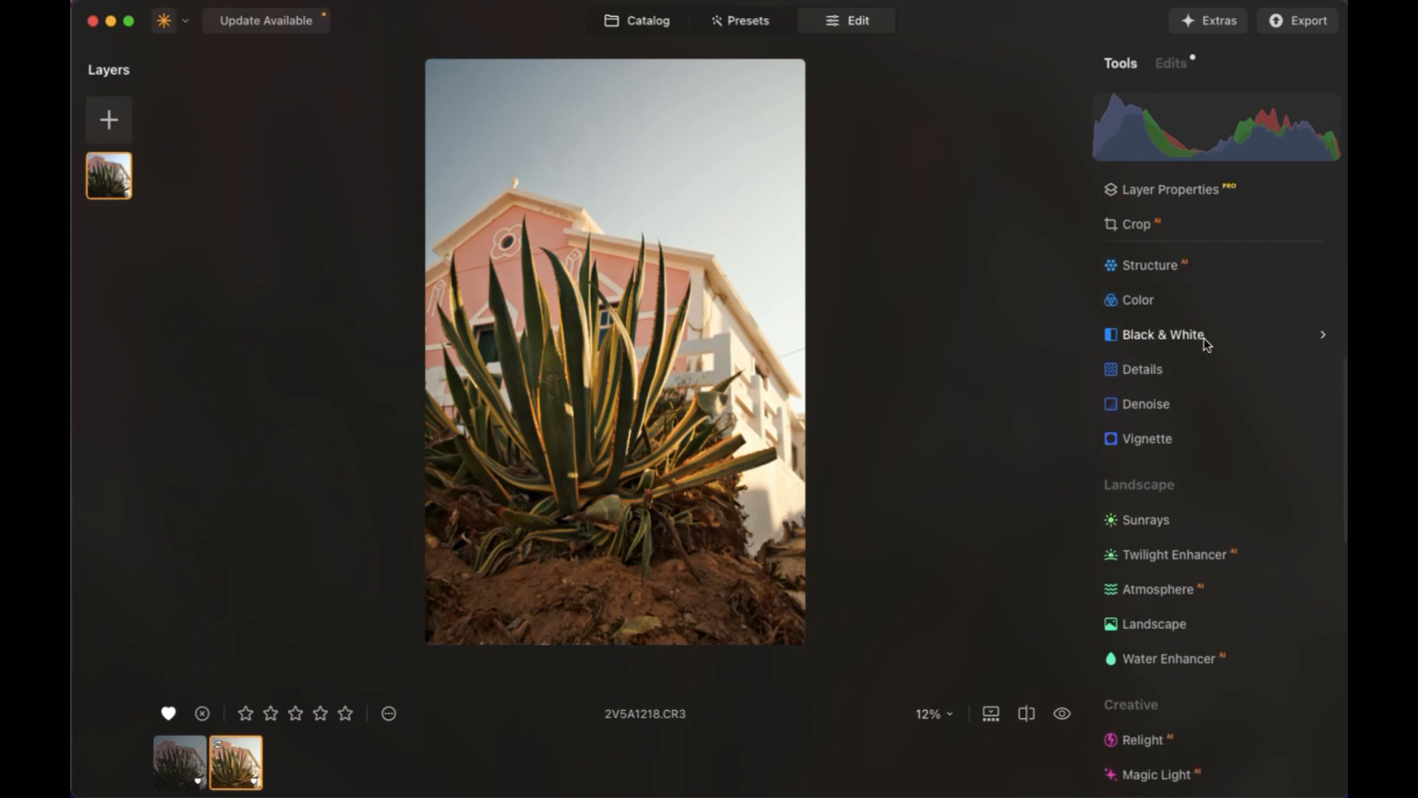
{"action": "left_click", "coordinate": [1164, 358]}
{"action": "left_click_drag", "start_coordinate": [1218, 477], "coordinate": [1227, 526]}
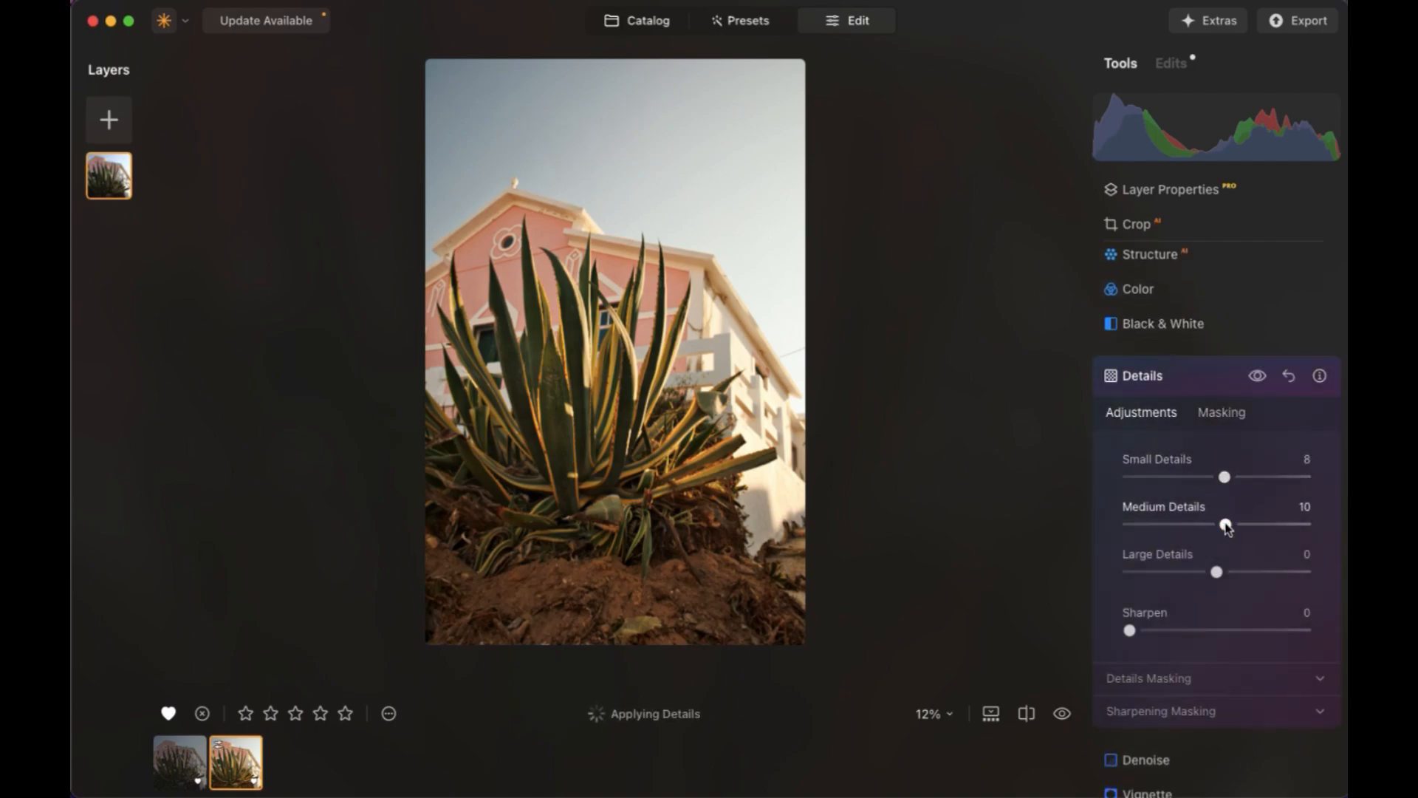
{"action": "left_click", "coordinate": [1192, 373]}
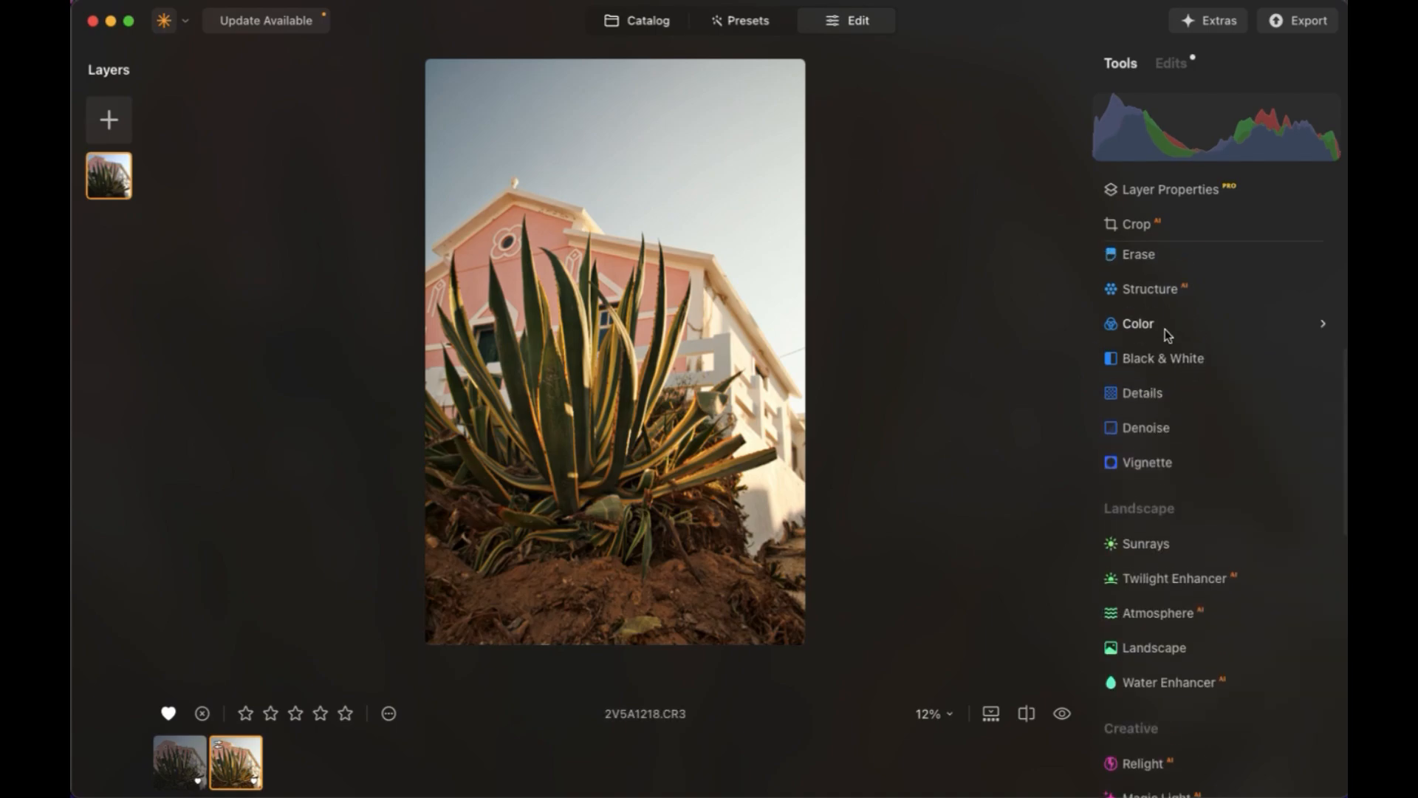
In the Color tool's HSL settings, set the Luminance of Blue to -33.
{"action": "left_click", "coordinate": [1163, 325]}
{"action": "scroll", "coordinate": [1195, 455], "scroll_direction": "down", "scroll_amount": 2}
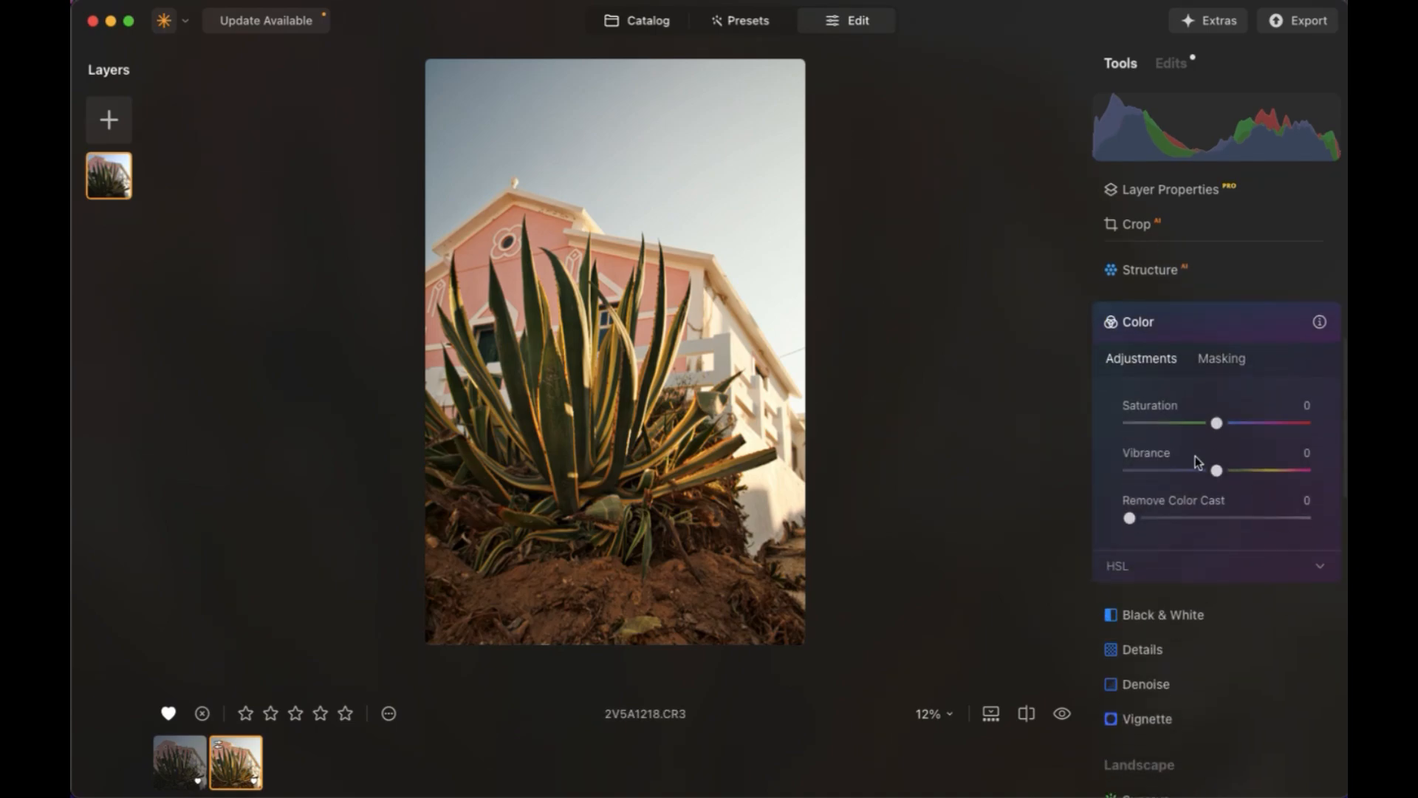
{"action": "left_click", "coordinate": [1192, 486]}
{"action": "scroll", "coordinate": [1192, 486], "scroll_direction": "down", "scroll_amount": 3}
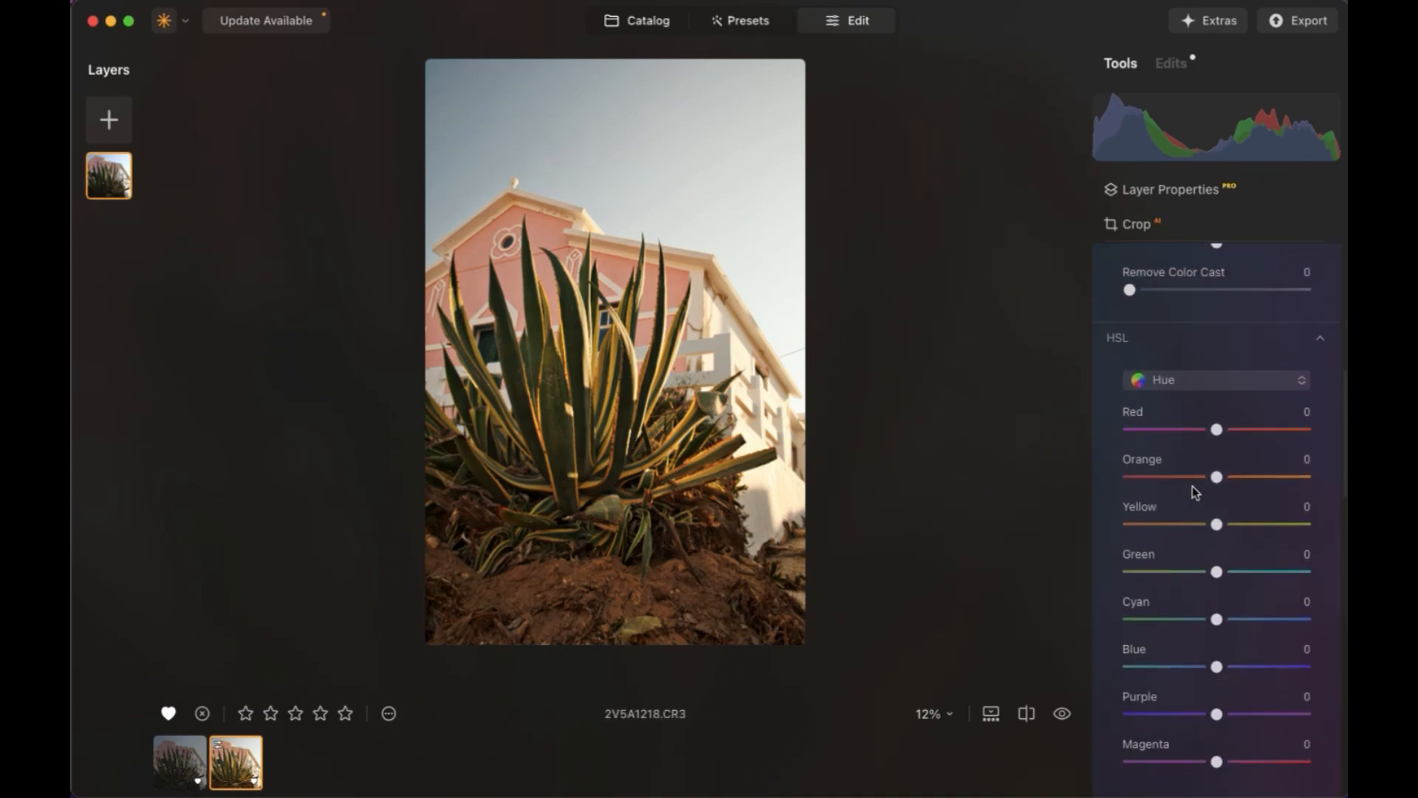
{"action": "left_click", "coordinate": [1194, 379]}
{"action": "left_click", "coordinate": [1176, 446]}
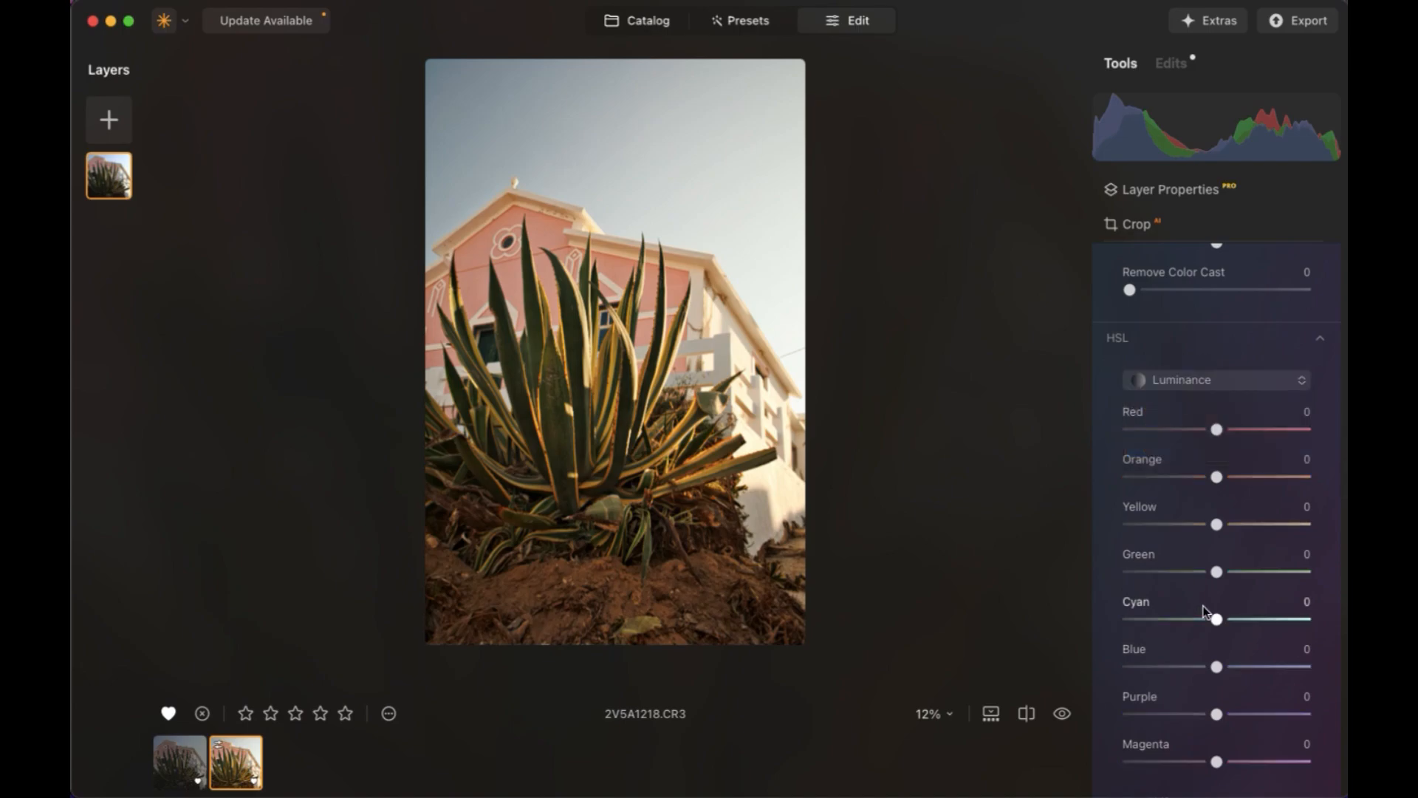
{"action": "left_click", "coordinate": [1185, 667]}
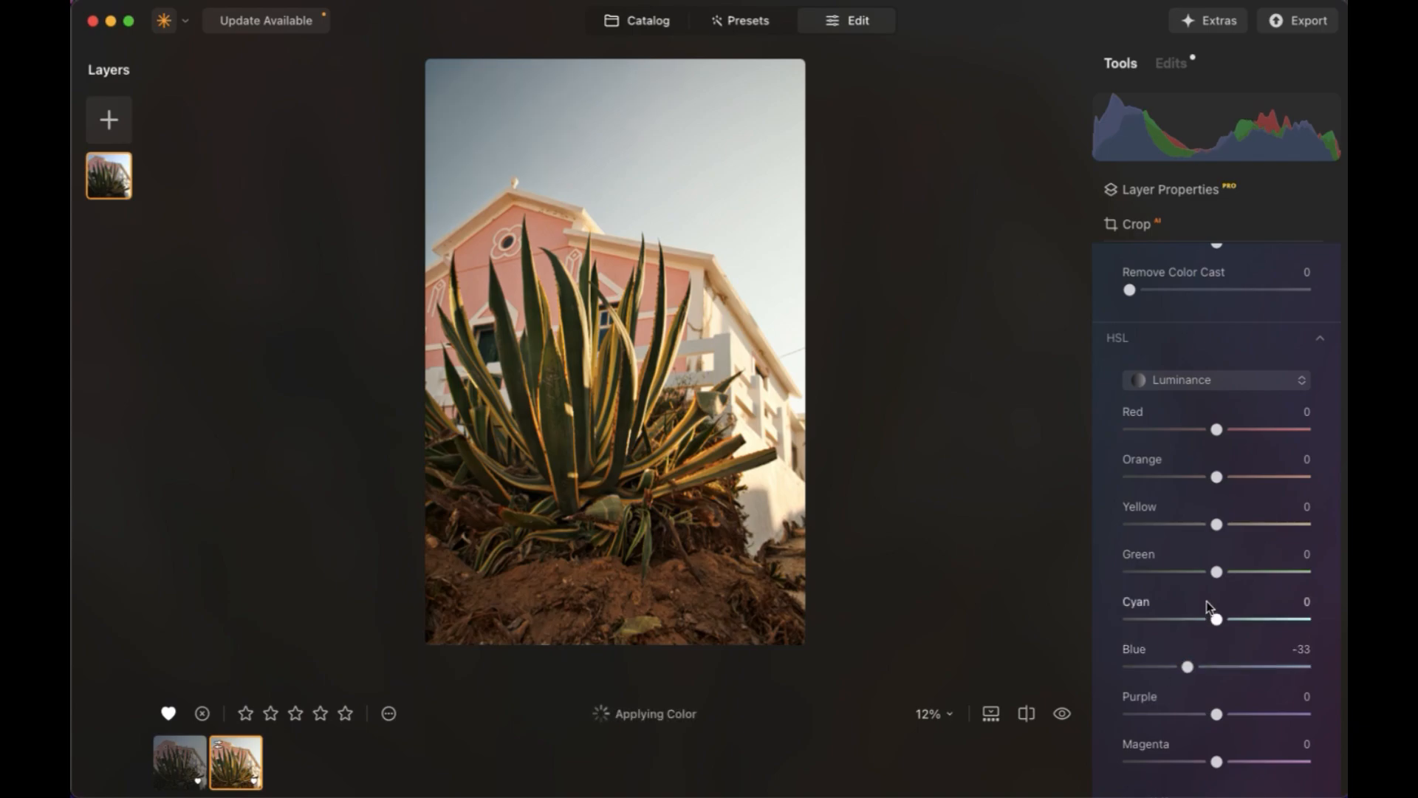
Switch the HSL settings to Saturation and set Blue to 57.
{"action": "left_click", "coordinate": [1206, 381]}
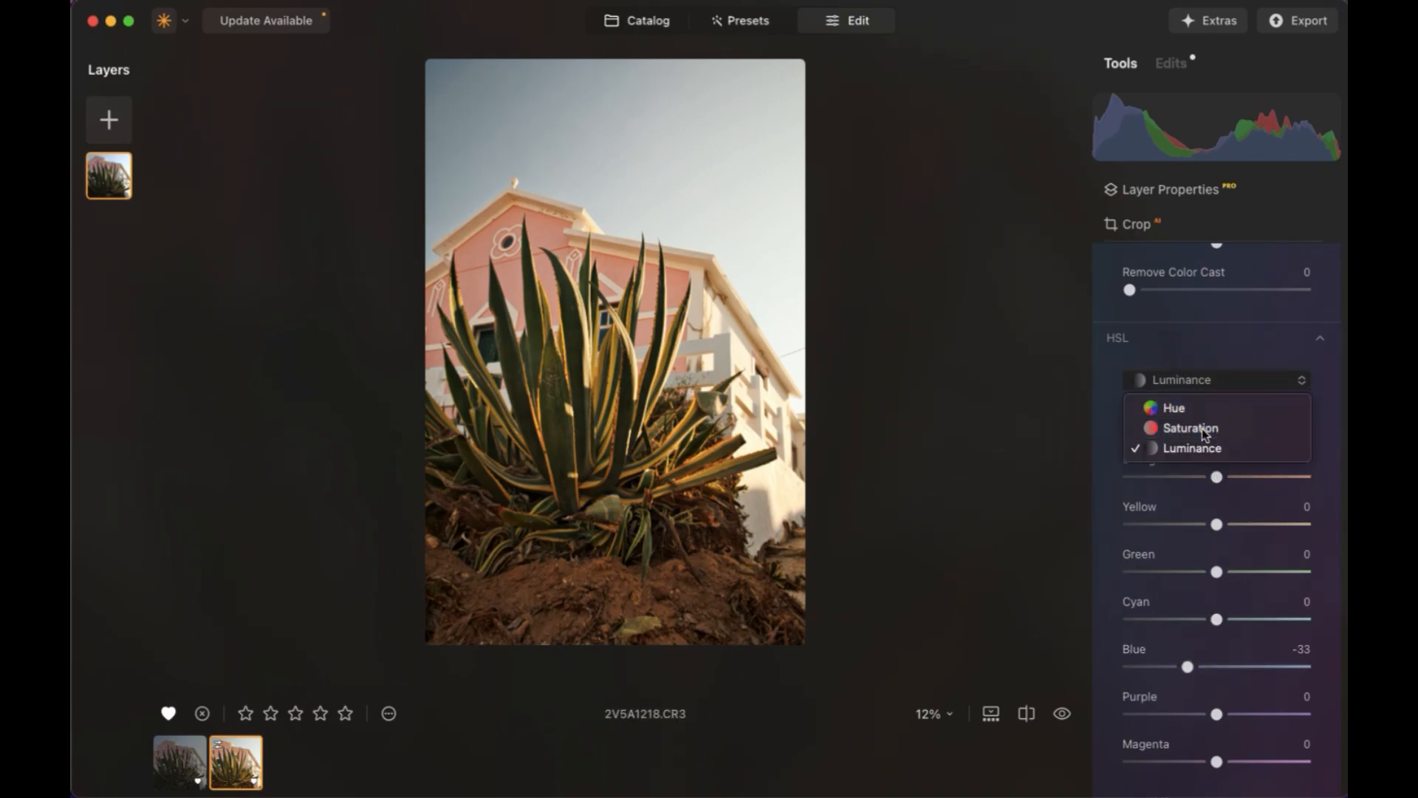
{"action": "left_click", "coordinate": [1206, 430]}
{"action": "left_click", "coordinate": [1262, 667]}
{"action": "left_click_drag", "start_coordinate": [1262, 669], "coordinate": [1272, 670]}
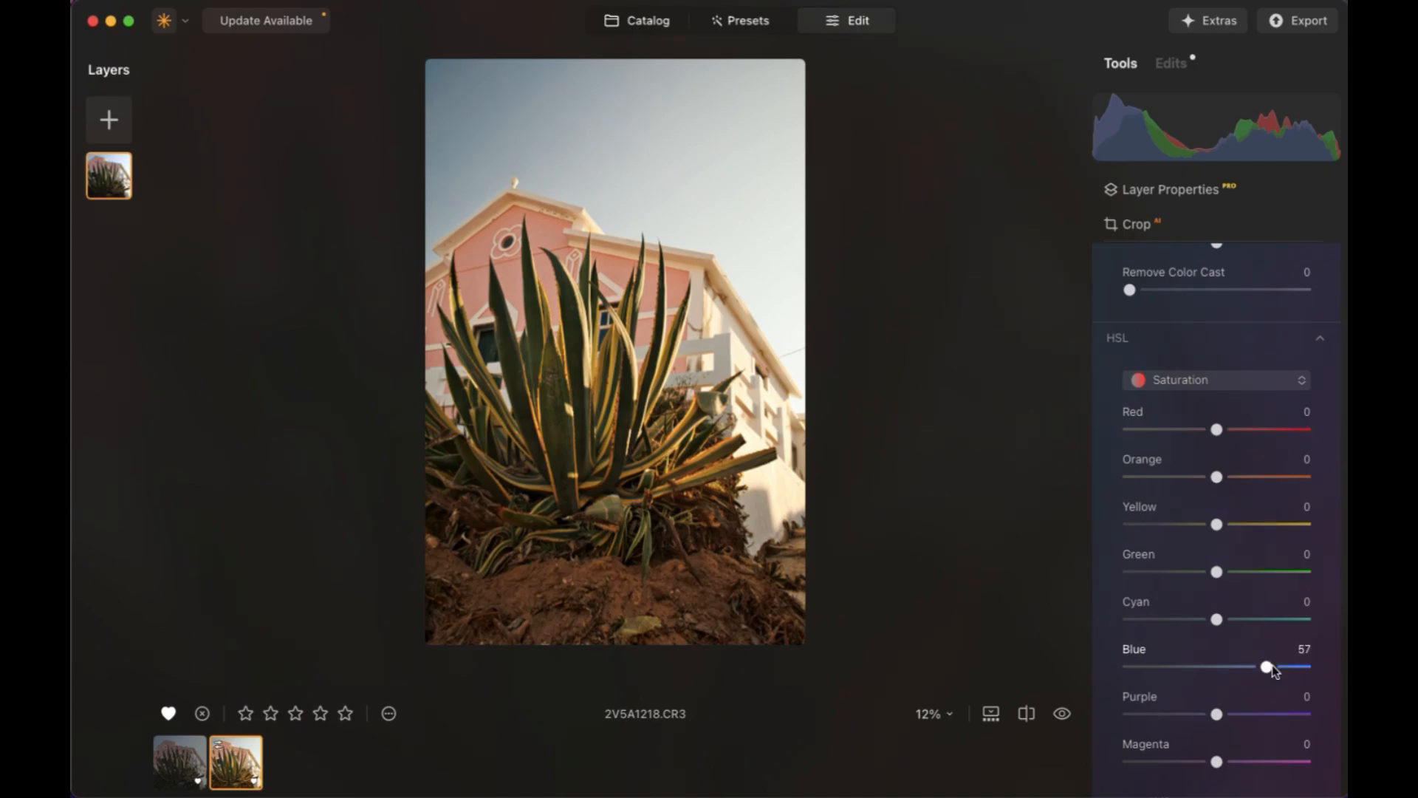
Set the HSL Saturation of Magenta to 10 and Yellow to 11, and close the Color tool.
{"action": "scroll", "coordinate": [1247, 549], "scroll_direction": "up", "scroll_amount": 5}
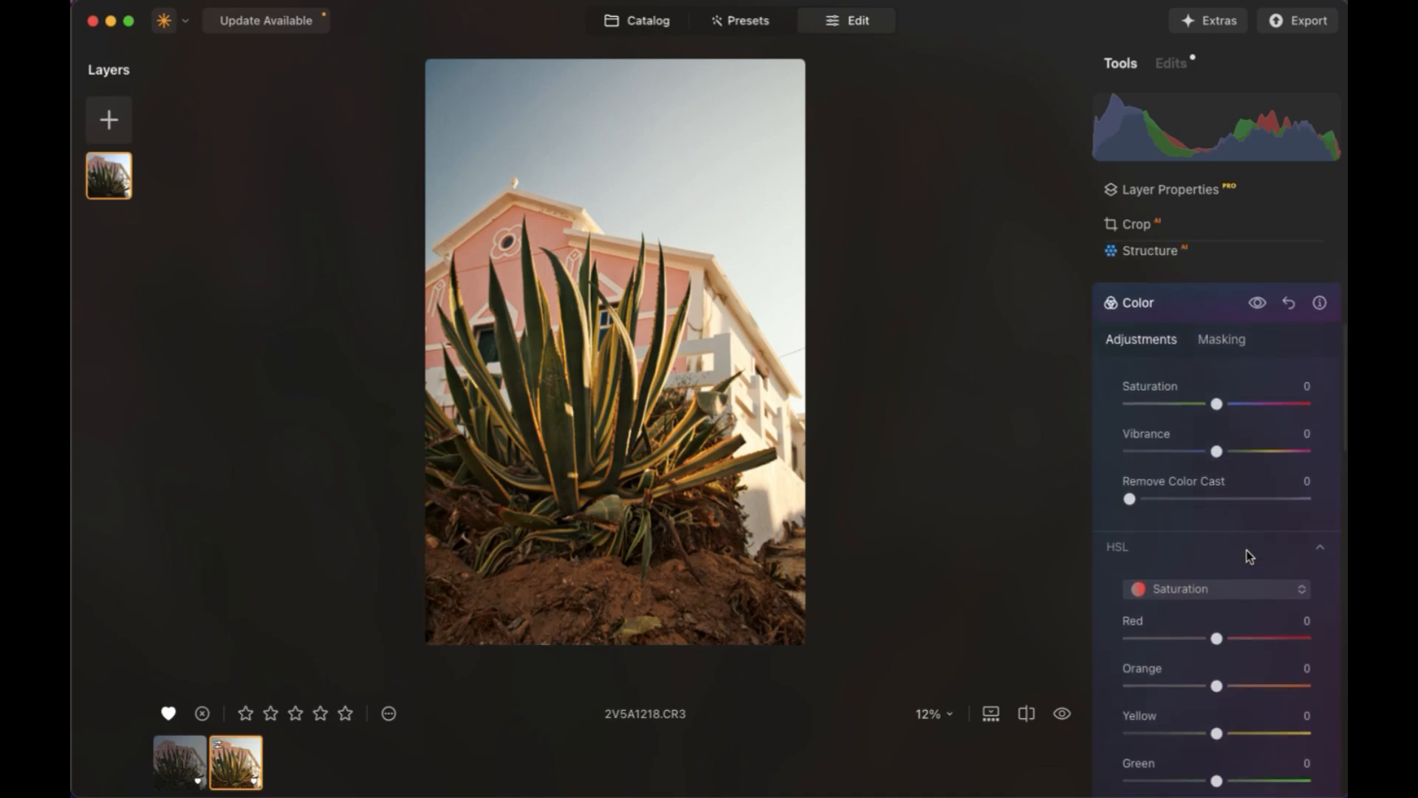
{"action": "scroll", "coordinate": [1211, 435], "scroll_direction": "down", "scroll_amount": 8}
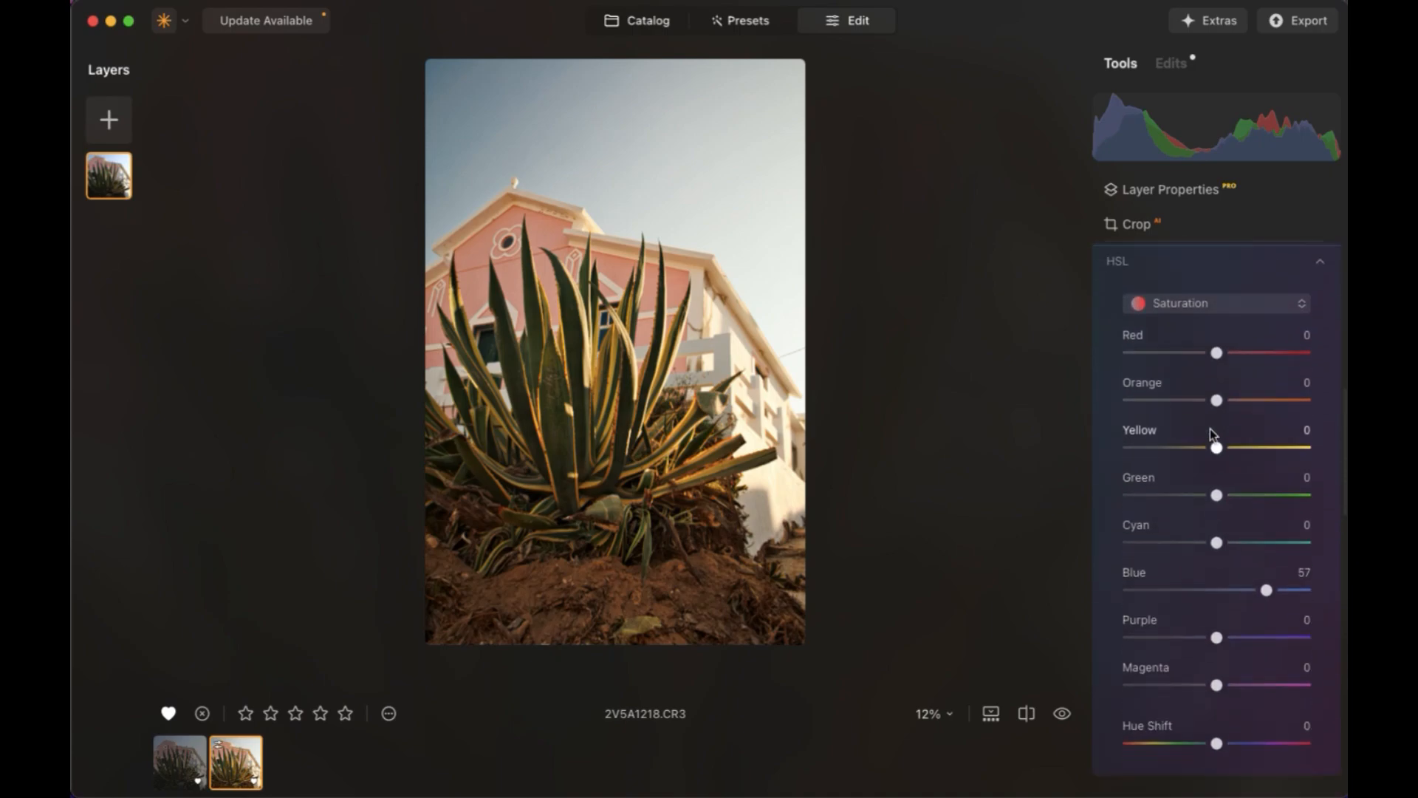
{"action": "left_click_drag", "start_coordinate": [1218, 643], "coordinate": [1226, 642]}
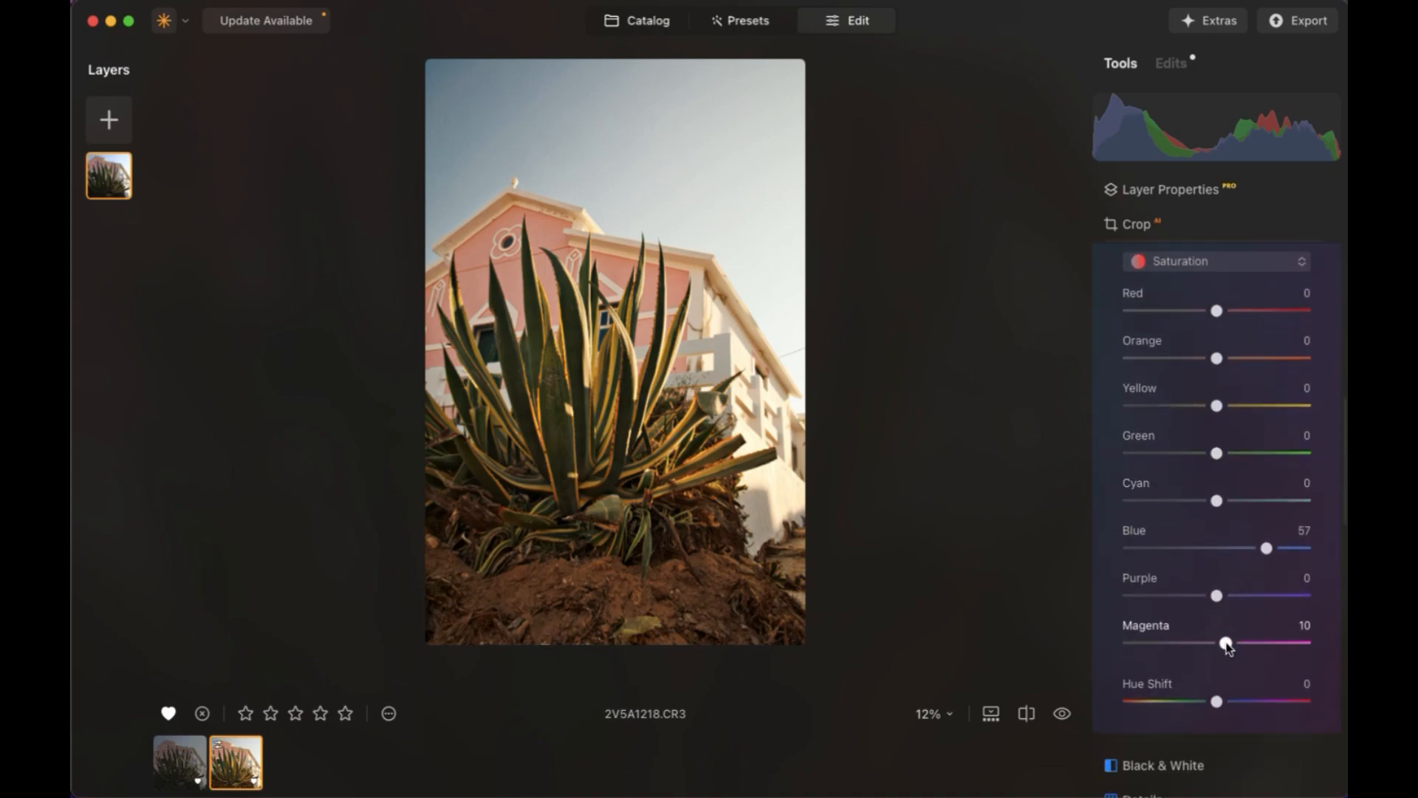
{"action": "left_click", "coordinate": [1226, 406]}
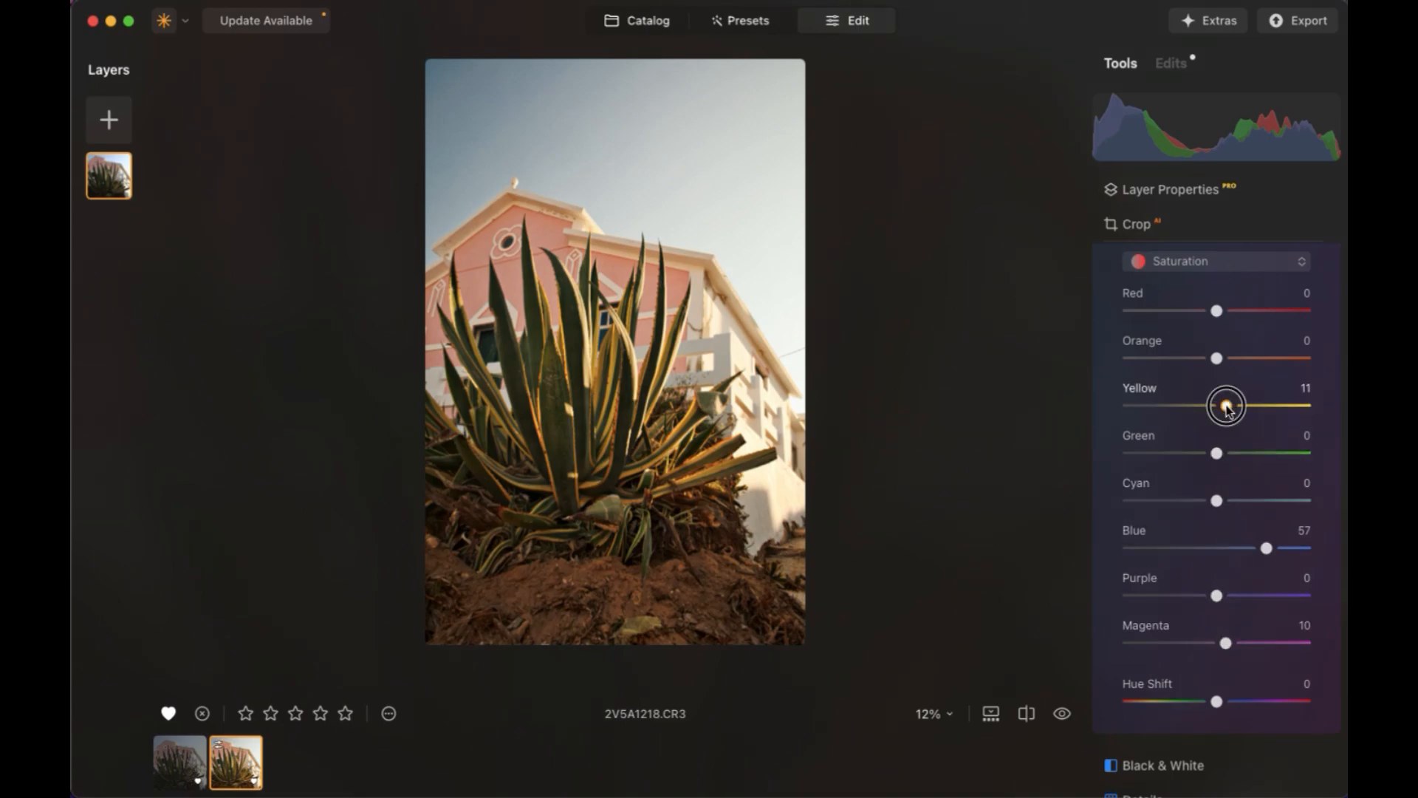
{"action": "scroll", "coordinate": [1228, 408], "scroll_direction": "up", "scroll_amount": 3}
{"action": "scroll", "coordinate": [1227, 408], "scroll_direction": "up", "scroll_amount": 5}
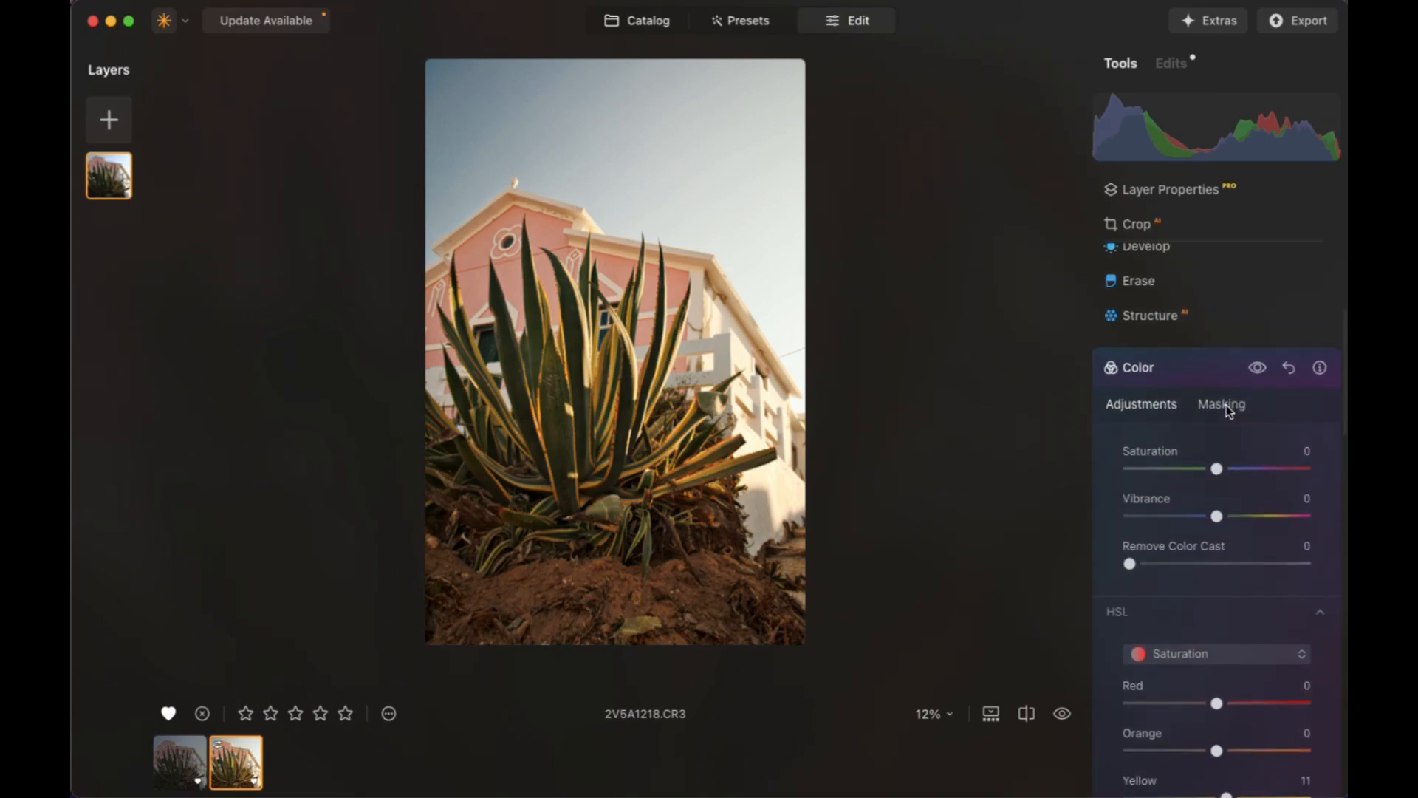
{"action": "left_click", "coordinate": [1201, 367]}
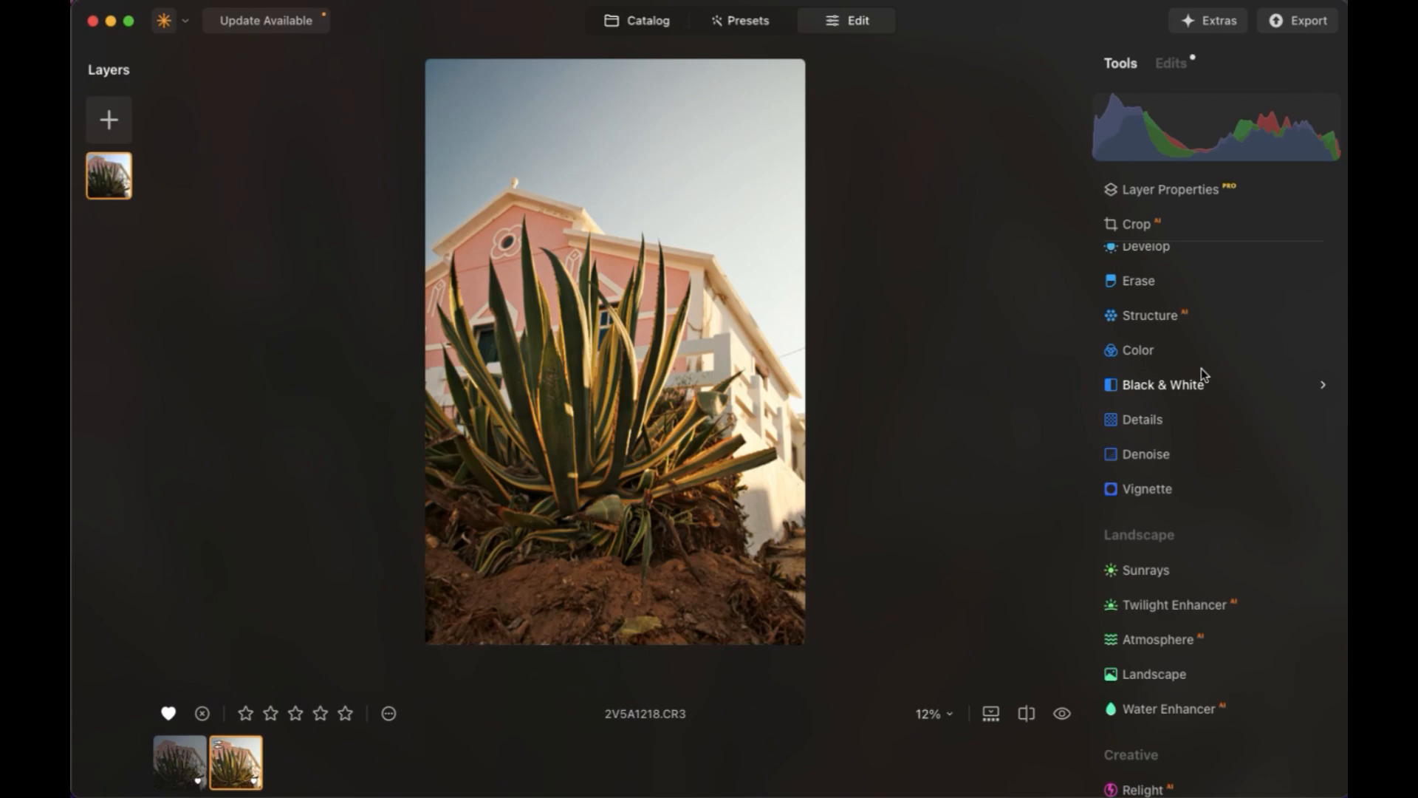
Apply the custom LUT Simply_Bright_LUT-04 with the Mood tool and close the tool.
{"action": "scroll", "coordinate": [1201, 368], "scroll_direction": "up", "scroll_amount": 3}
{"action": "scroll", "coordinate": [1201, 368], "scroll_direction": "down", "scroll_amount": 3}
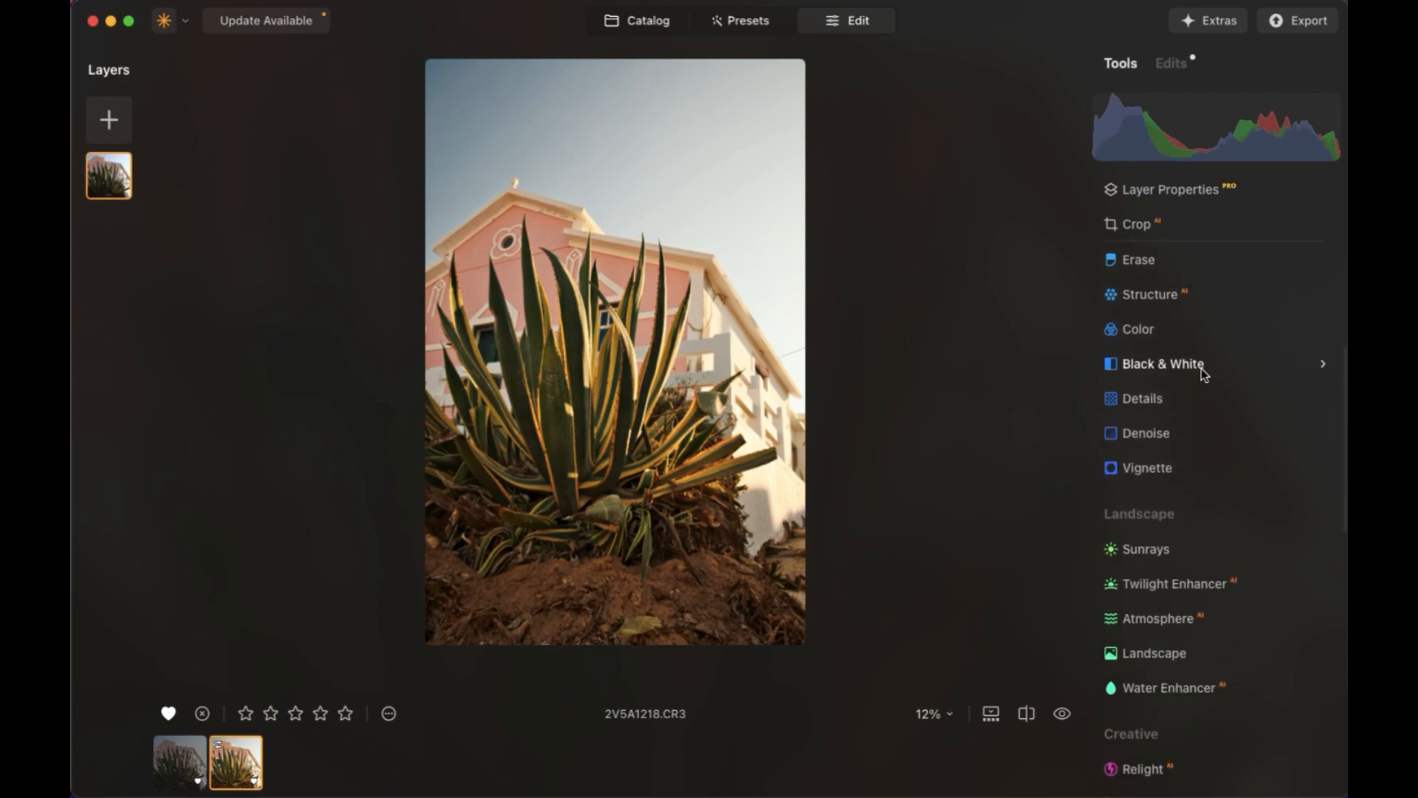
{"action": "scroll", "coordinate": [1201, 368], "scroll_direction": "down", "scroll_amount": 5}
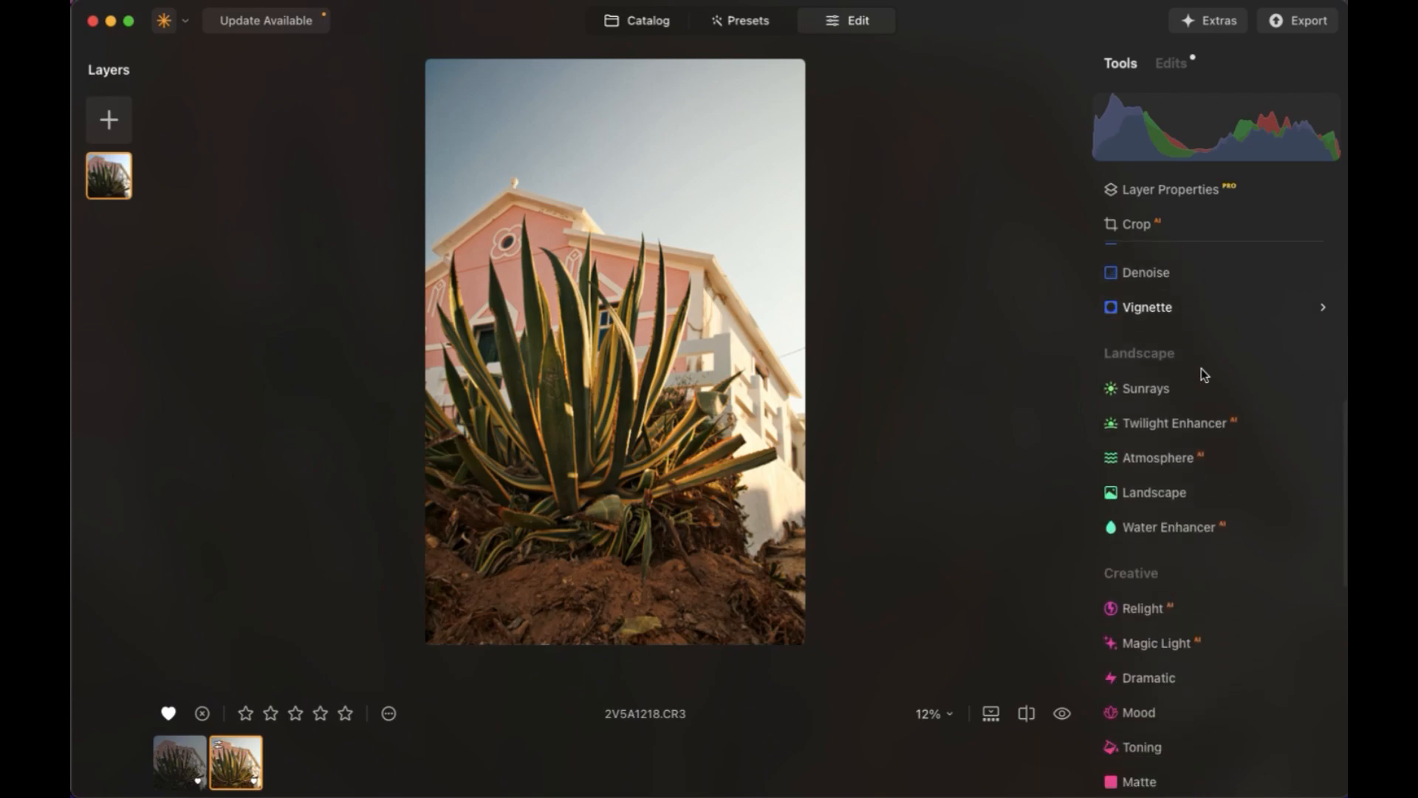
{"action": "scroll", "coordinate": [1201, 368], "scroll_direction": "down", "scroll_amount": 4}
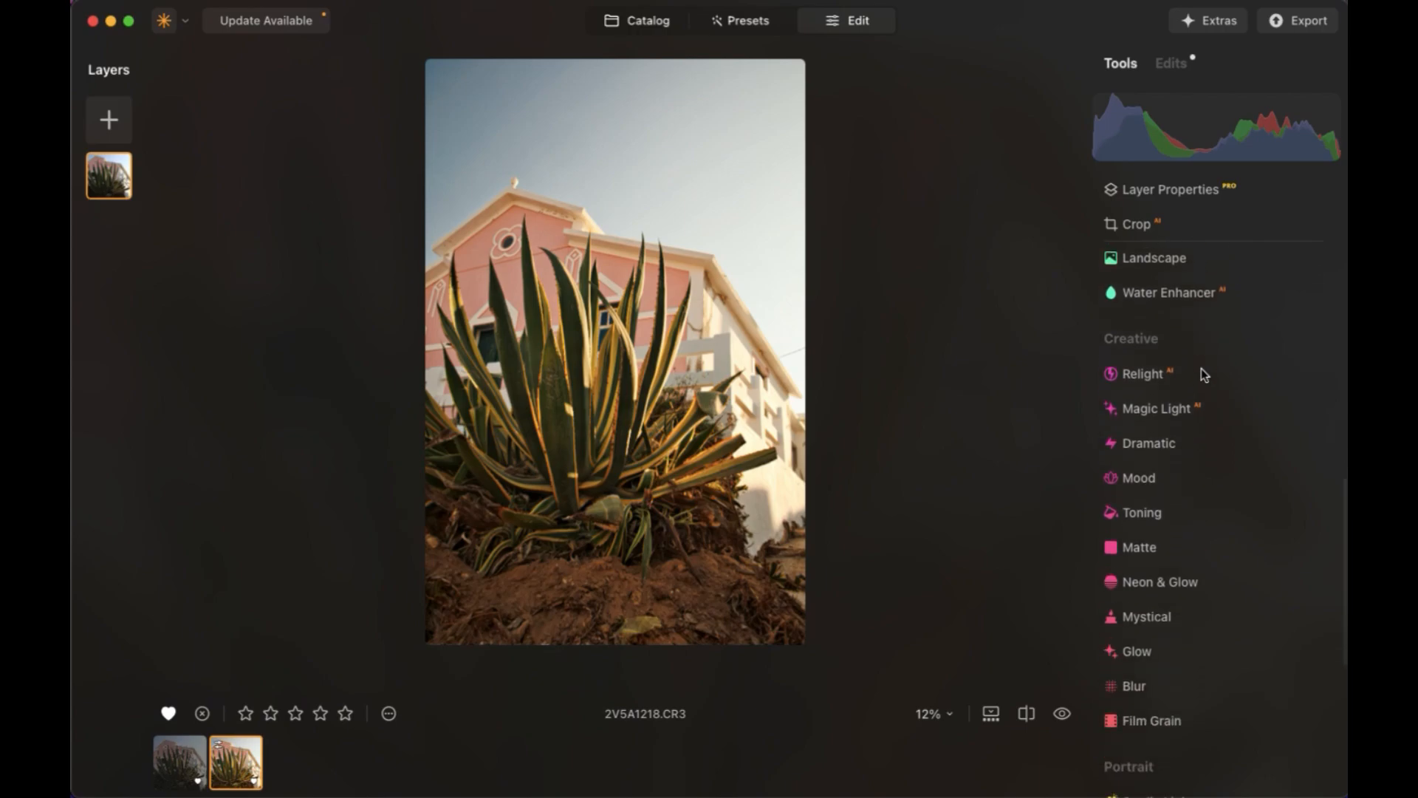
{"action": "scroll", "coordinate": [1201, 369], "scroll_direction": "down", "scroll_amount": 1}
{"action": "left_click", "coordinate": [1157, 393]}
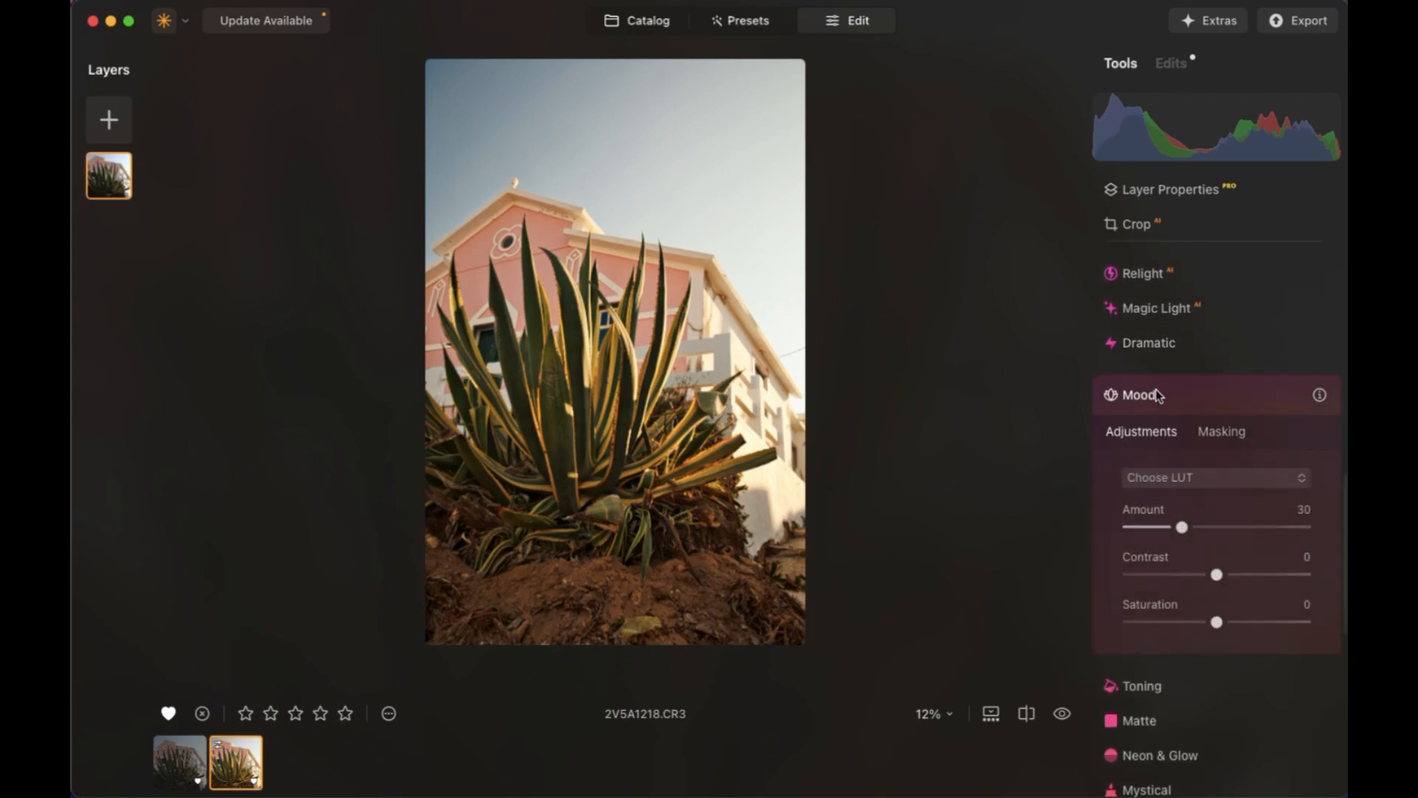
{"action": "left_click", "coordinate": [1179, 479]}
{"action": "mouse_move", "coordinate": [1175, 567]}
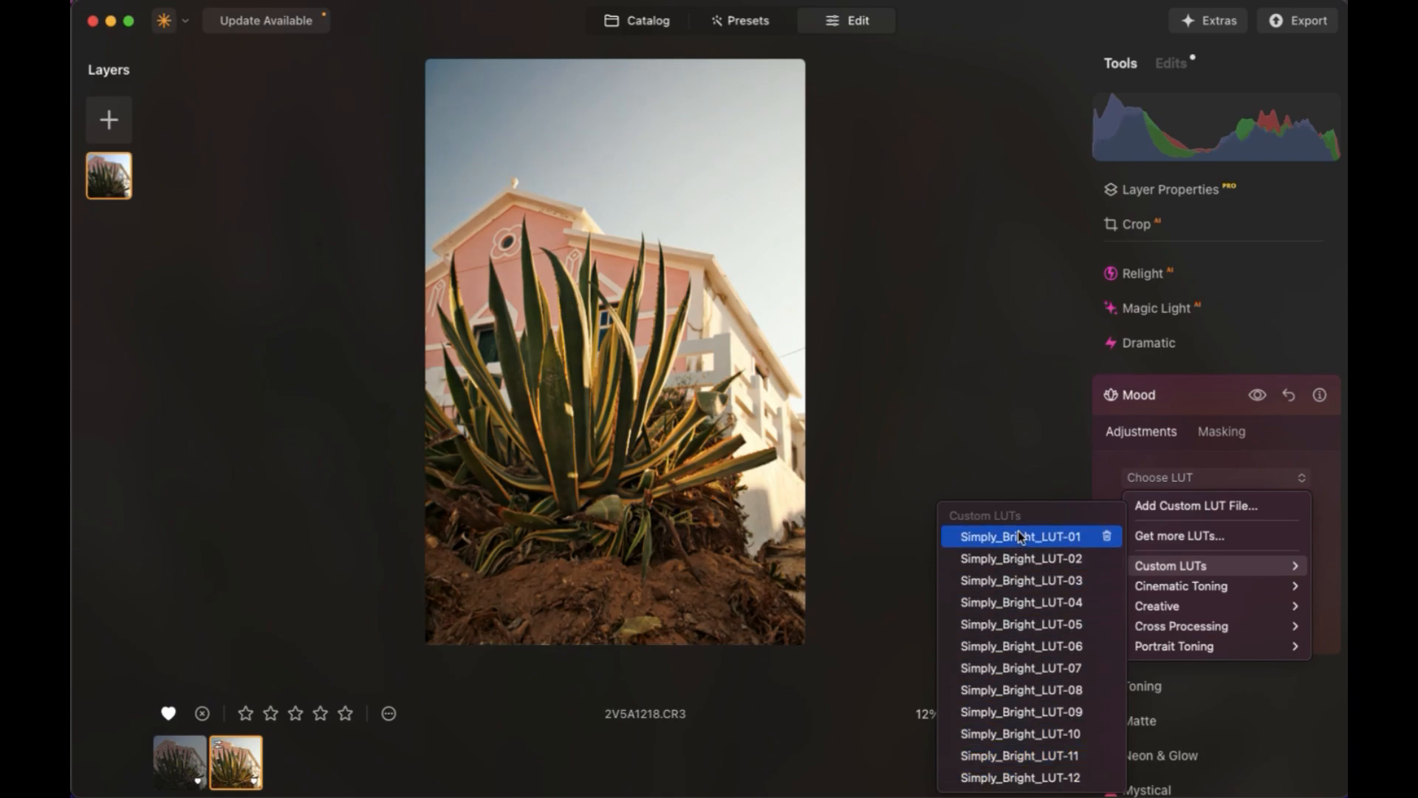
{"action": "left_click", "coordinate": [1020, 602]}
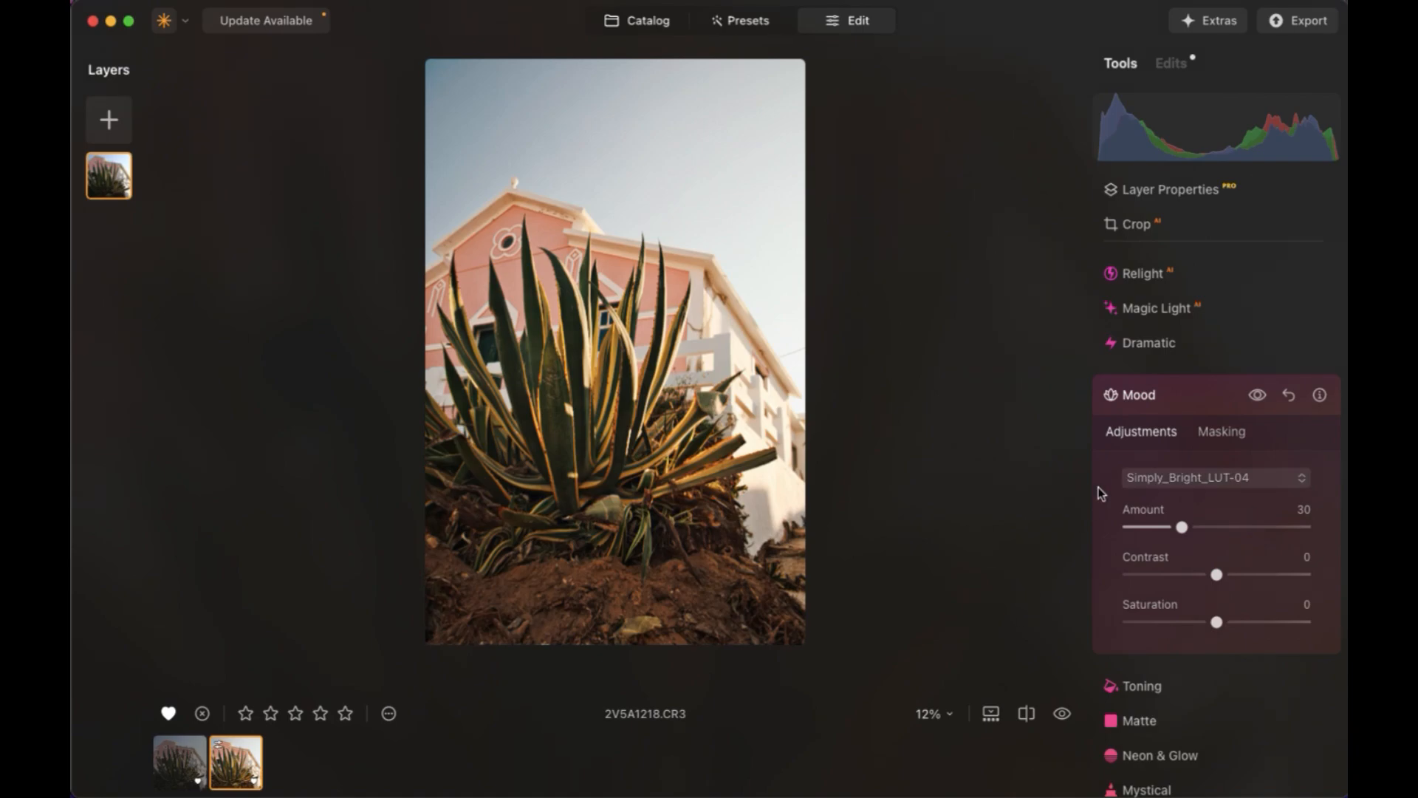
{"action": "left_click", "coordinate": [1167, 401]}
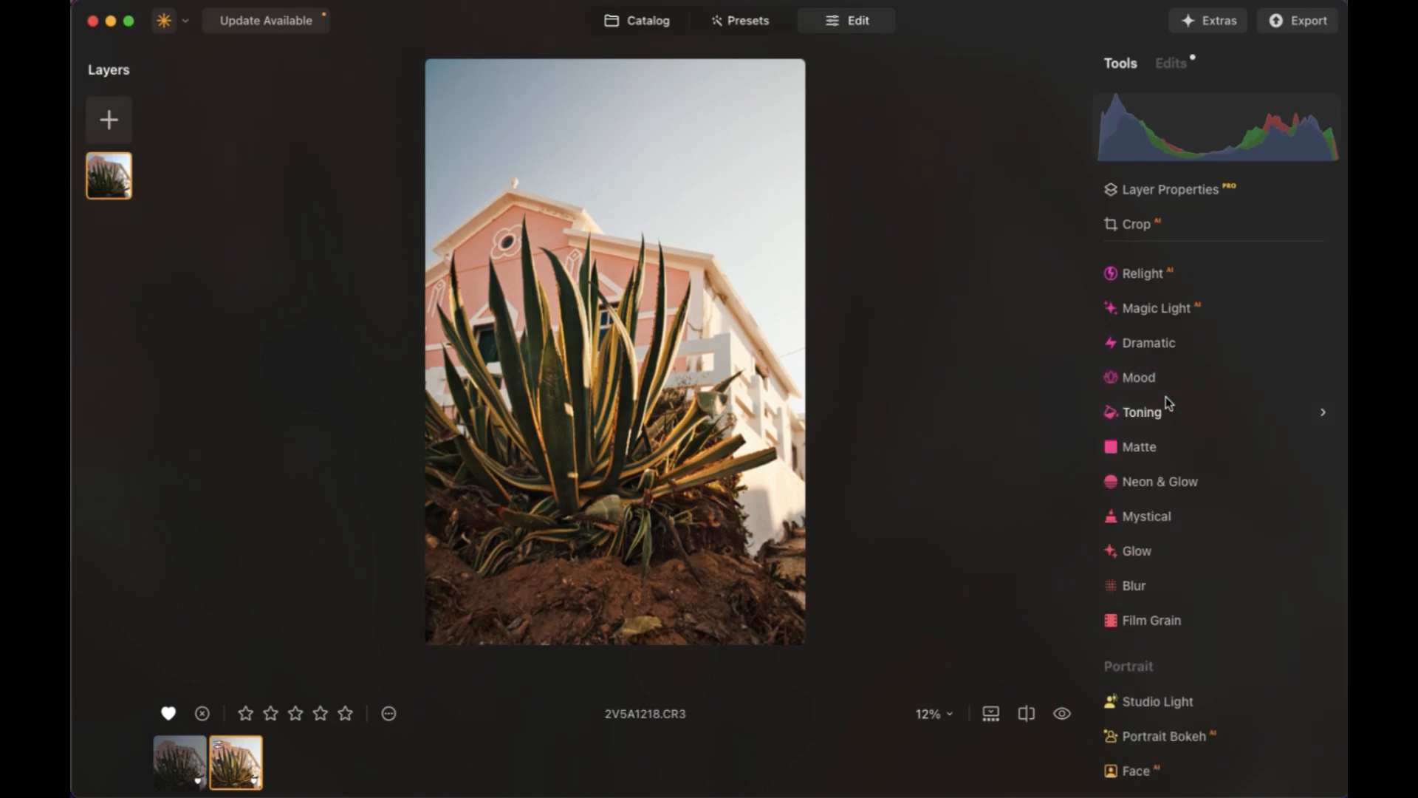
Compare the edited photo with the unedited original twice.
{"action": "scroll", "coordinate": [1167, 402], "scroll_direction": "down", "scroll_amount": 1}
{"action": "scroll", "coordinate": [1165, 398], "scroll_direction": "down", "scroll_amount": 3}
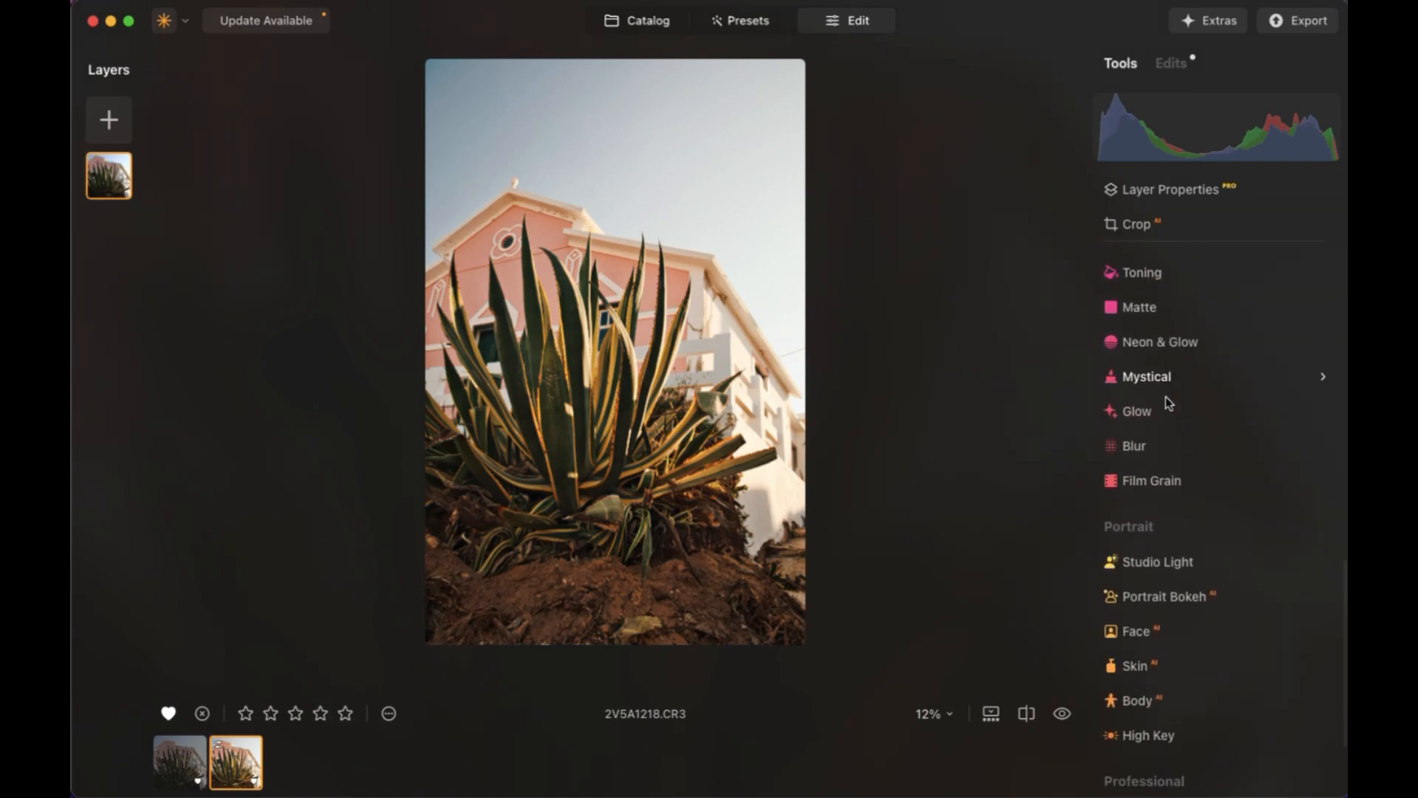
{"action": "left_click", "coordinate": [1061, 717]}
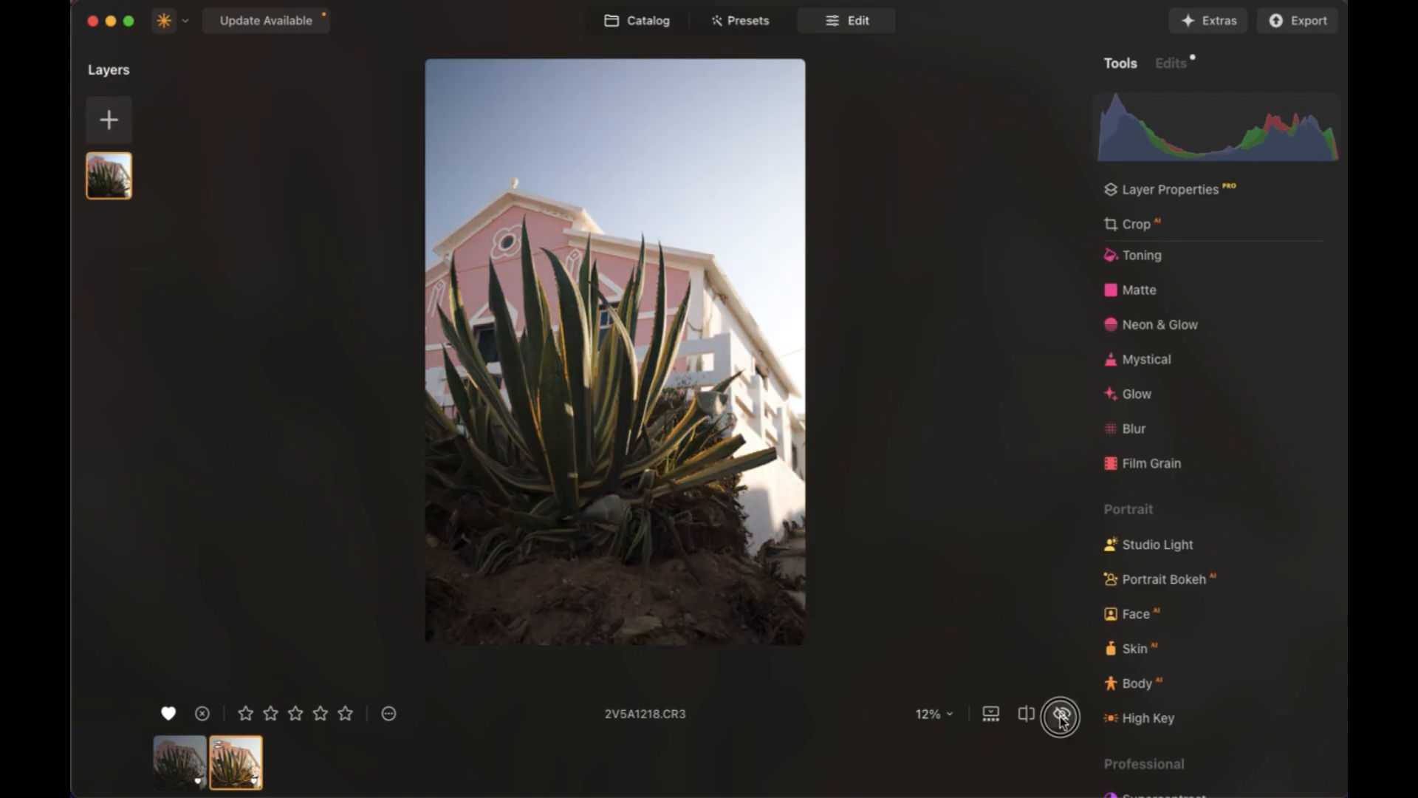
{"action": "left_click", "coordinate": [1062, 716]}
{"action": "left_click", "coordinate": [1061, 715]}
{"action": "left_click", "coordinate": [1062, 715]}
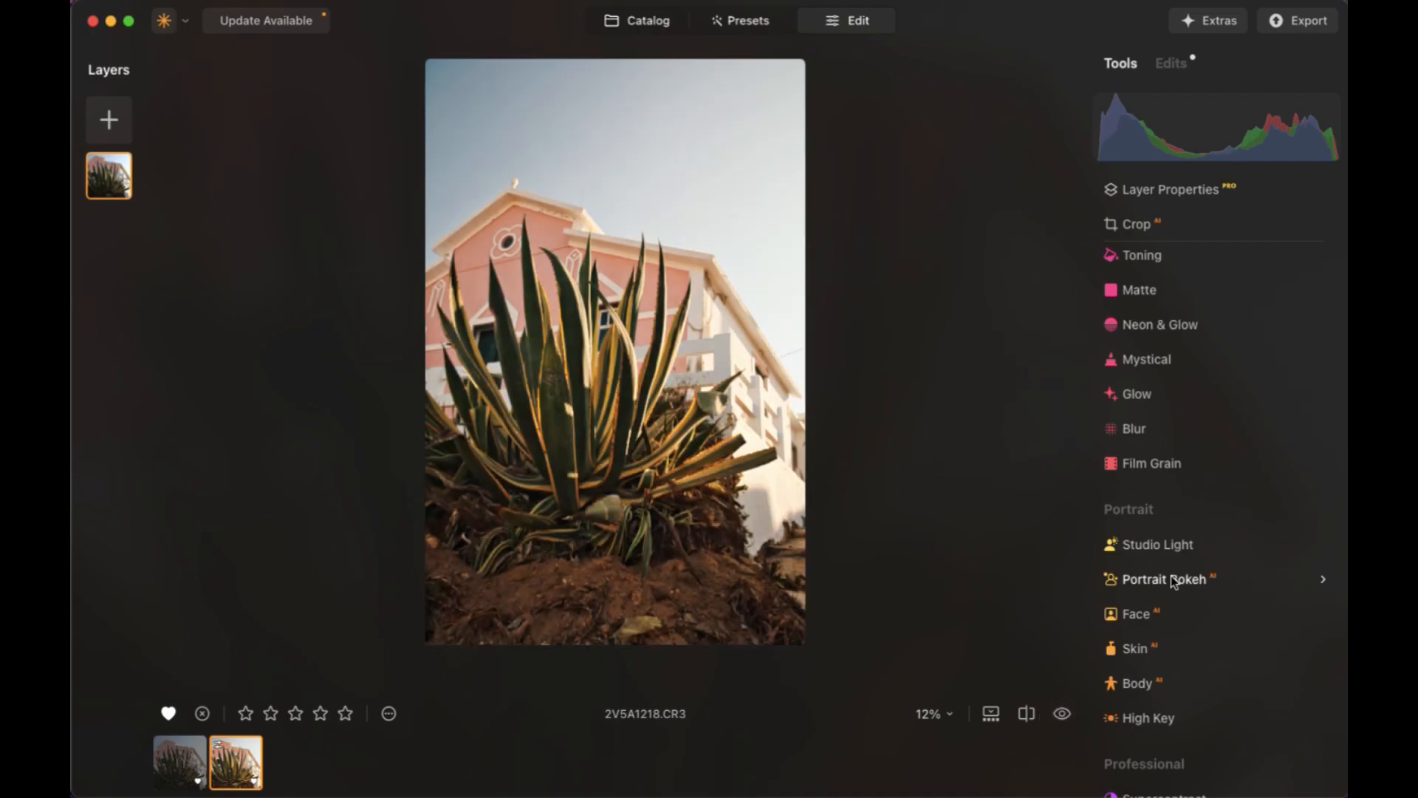
In the Glow tool, add a large radial gradient mask centred on the house's sunlit side, reaching the photo's opposite edge.
{"action": "scroll", "coordinate": [1172, 575], "scroll_direction": "up", "scroll_amount": 5}
{"action": "scroll", "coordinate": [1167, 562], "scroll_direction": "down", "scroll_amount": 4}
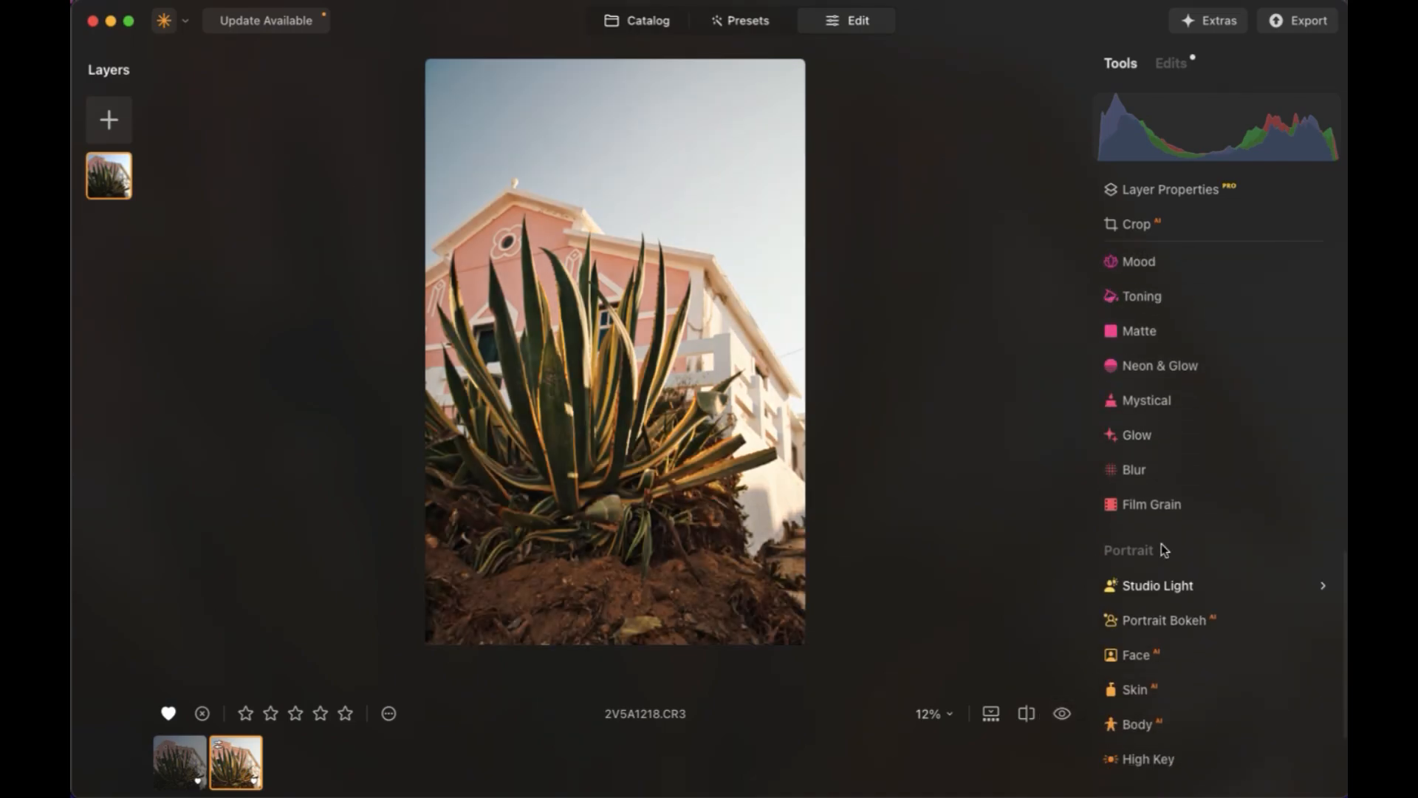
{"action": "left_click", "coordinate": [1142, 440]}
{"action": "left_click", "coordinate": [1225, 491]}
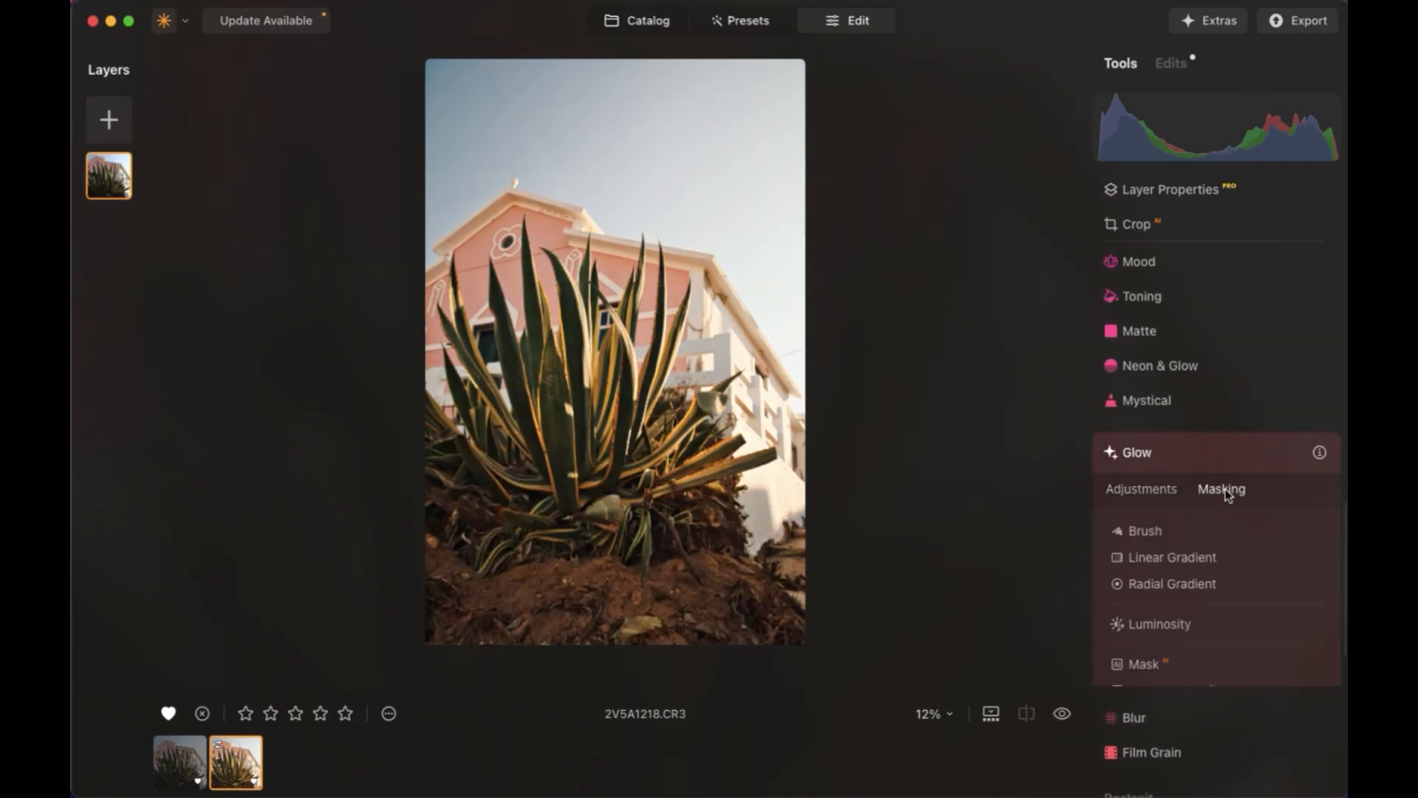
{"action": "left_click", "coordinate": [1178, 584]}
{"action": "left_click_drag", "start_coordinate": [769, 336], "coordinate": [397, 342]}
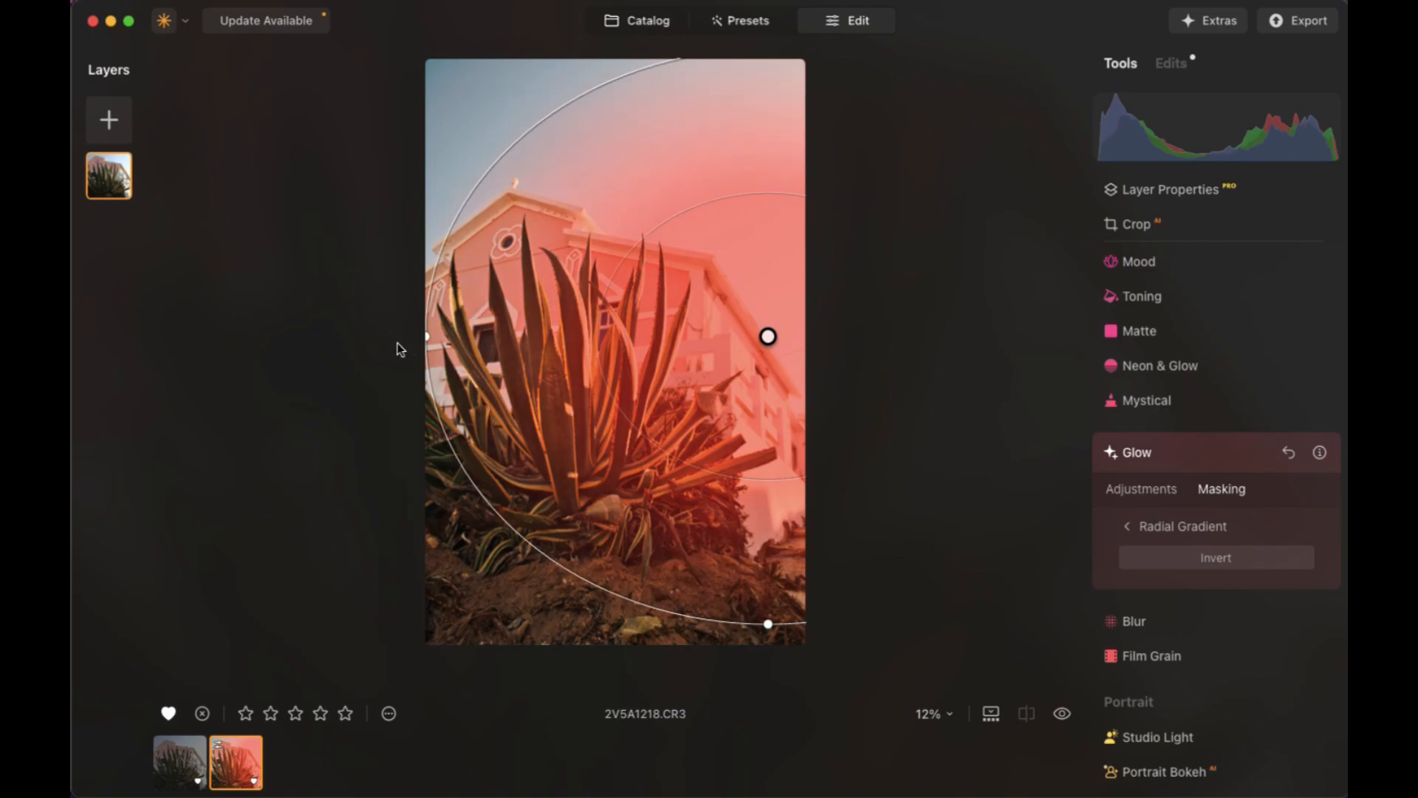
Set the Soft Focus Glow Amount to 54 with the advanced settings expanded, and compare the photo with and without the glow.
{"action": "left_click", "coordinate": [1154, 492]}
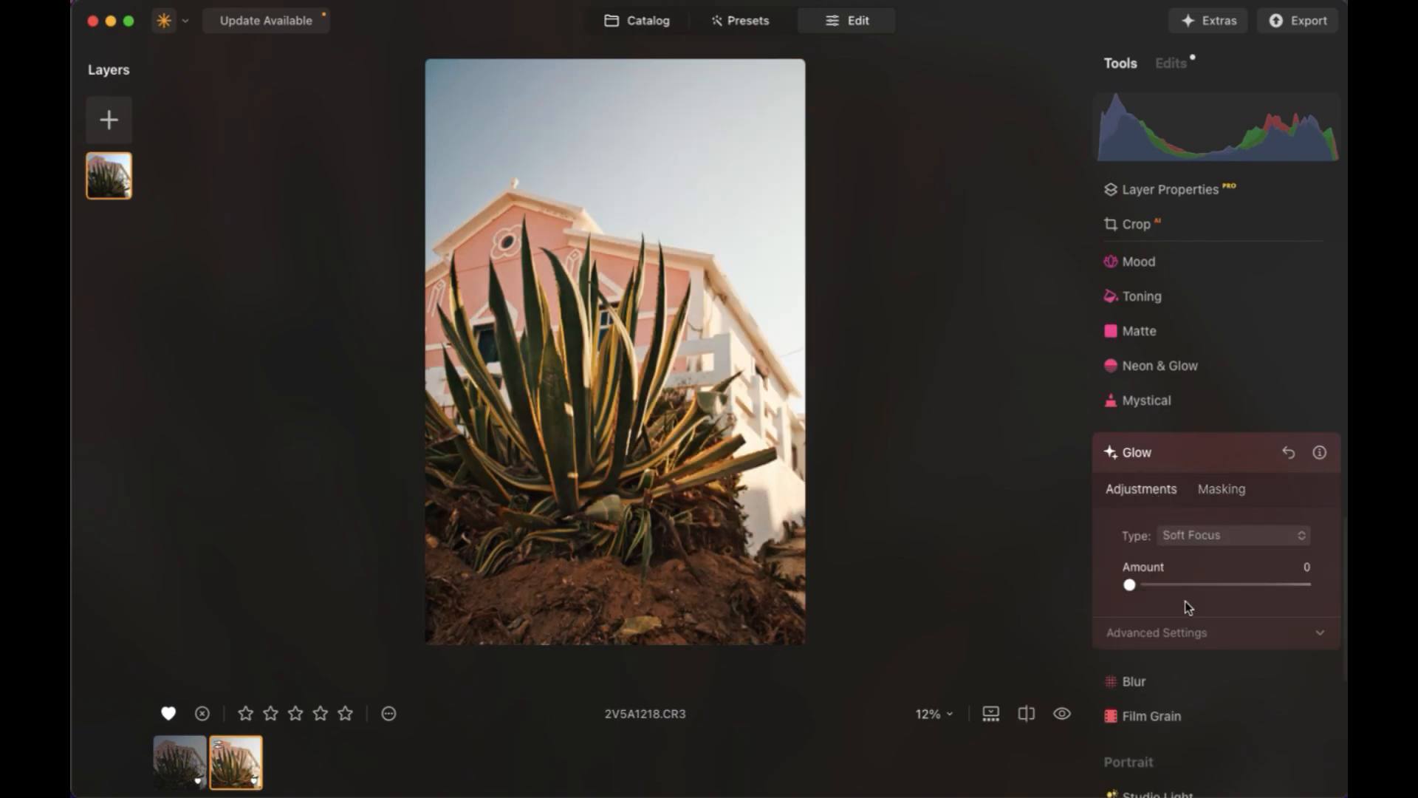
{"action": "left_click", "coordinate": [1188, 630]}
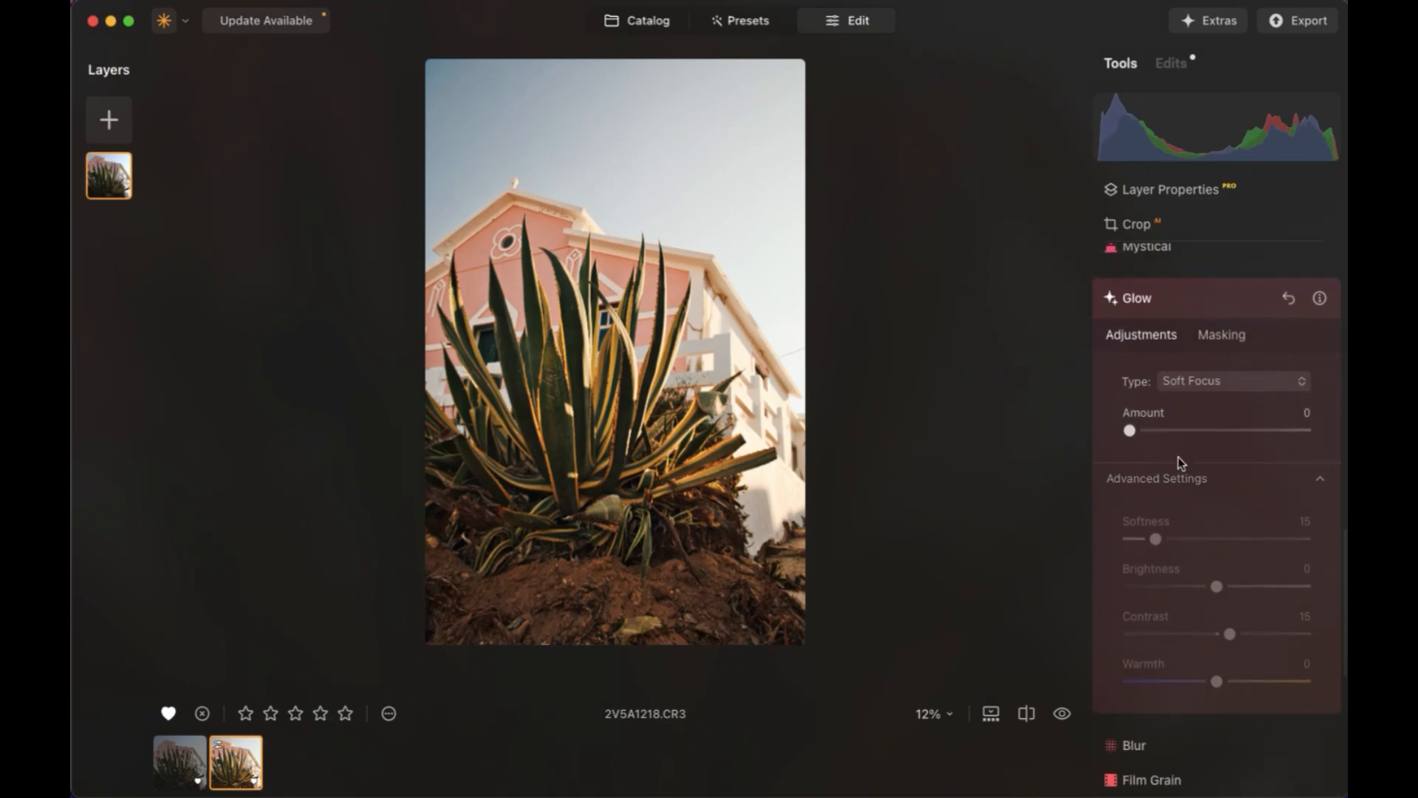
{"action": "left_click_drag", "start_coordinate": [1177, 430], "coordinate": [1224, 431]}
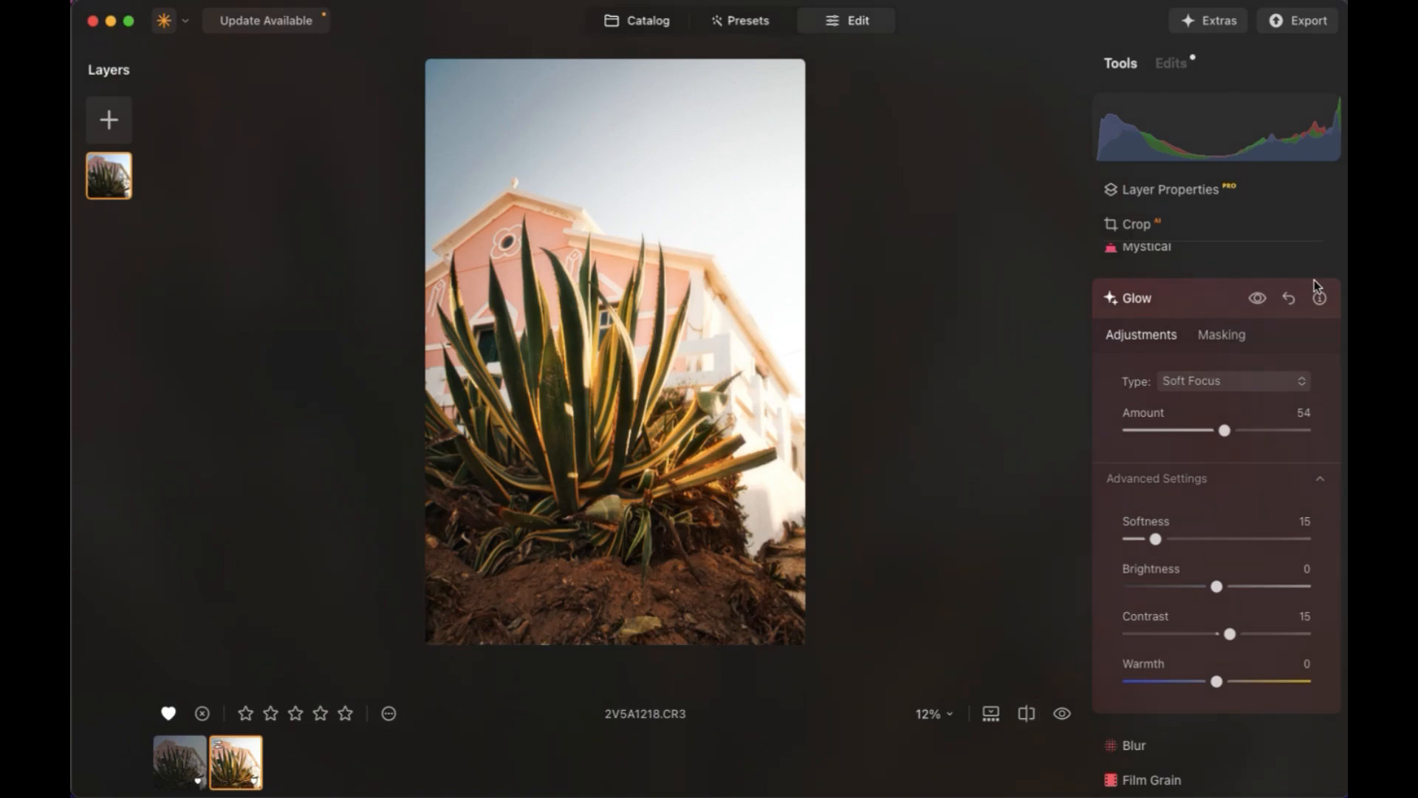
{"action": "left_click", "coordinate": [1258, 299]}
{"action": "left_click", "coordinate": [1258, 300]}
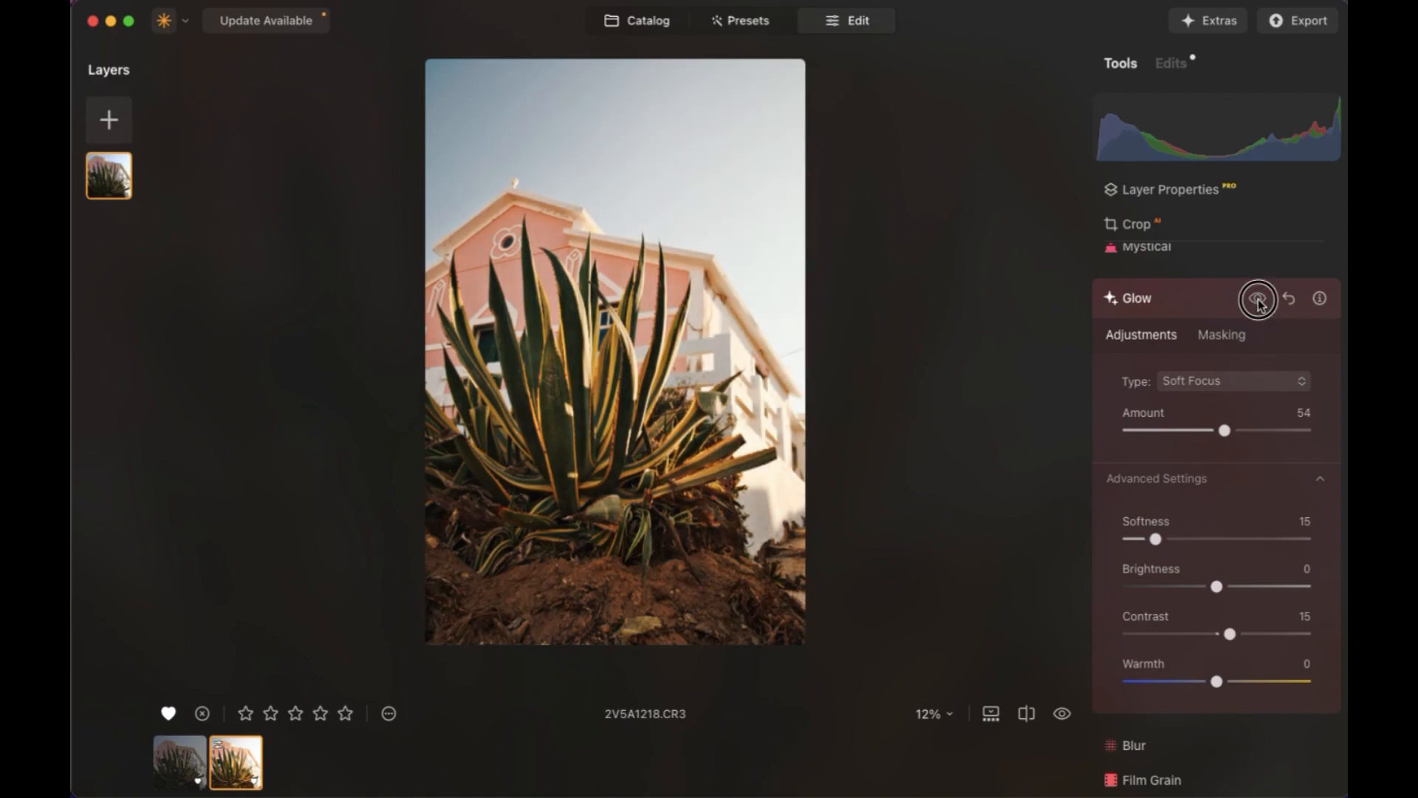
Set the Glow's Softness to 29 and Brightness to 36, raise its Warmth slightly, and close the tool after checking its effect.
{"action": "left_click", "coordinate": [1180, 538]}
{"action": "left_click", "coordinate": [1231, 587]}
{"action": "left_click", "coordinate": [1249, 586]}
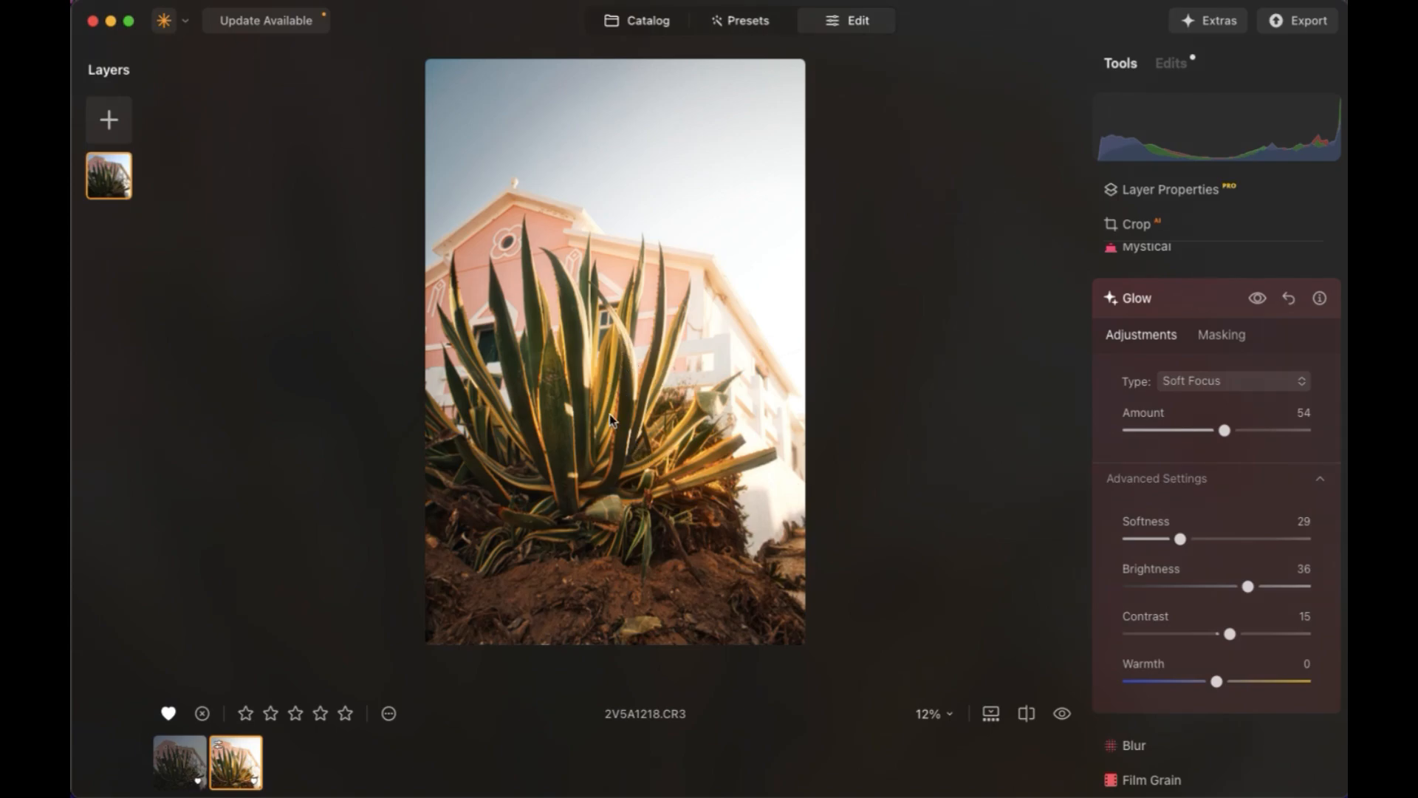
{"action": "left_click", "coordinate": [1218, 682]}
{"action": "left_click_drag", "start_coordinate": [1218, 682], "coordinate": [1223, 684]}
{"action": "scroll", "coordinate": [1223, 605], "scroll_direction": "up", "scroll_amount": 3}
{"action": "left_click", "coordinate": [1258, 508]}
{"action": "left_click", "coordinate": [1258, 508]}
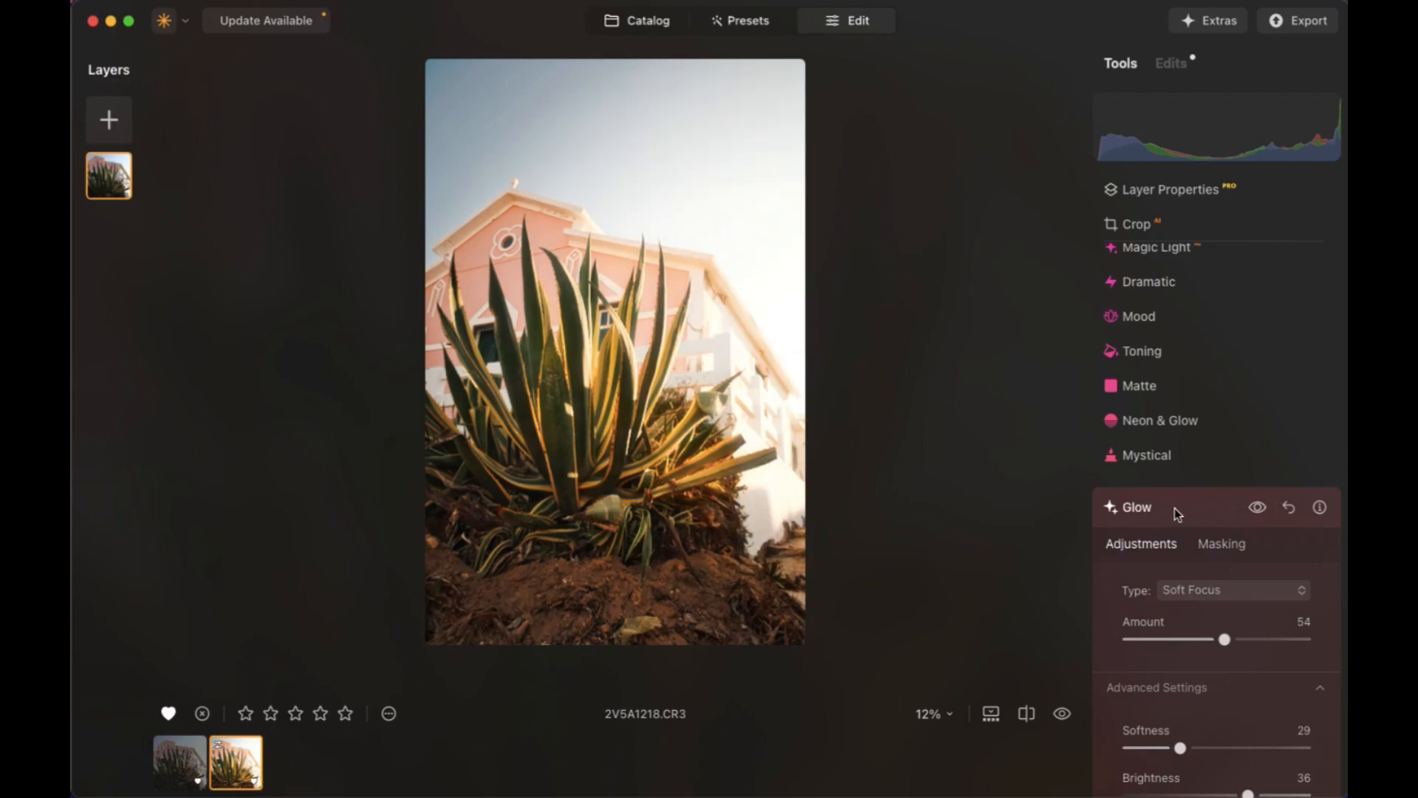
{"action": "left_click", "coordinate": [1174, 507]}
In the Develop tool, add a linear gradient mask over the soil below the agave and narrow its transition.
{"action": "scroll", "coordinate": [1175, 508], "scroll_direction": "up", "scroll_amount": 3}
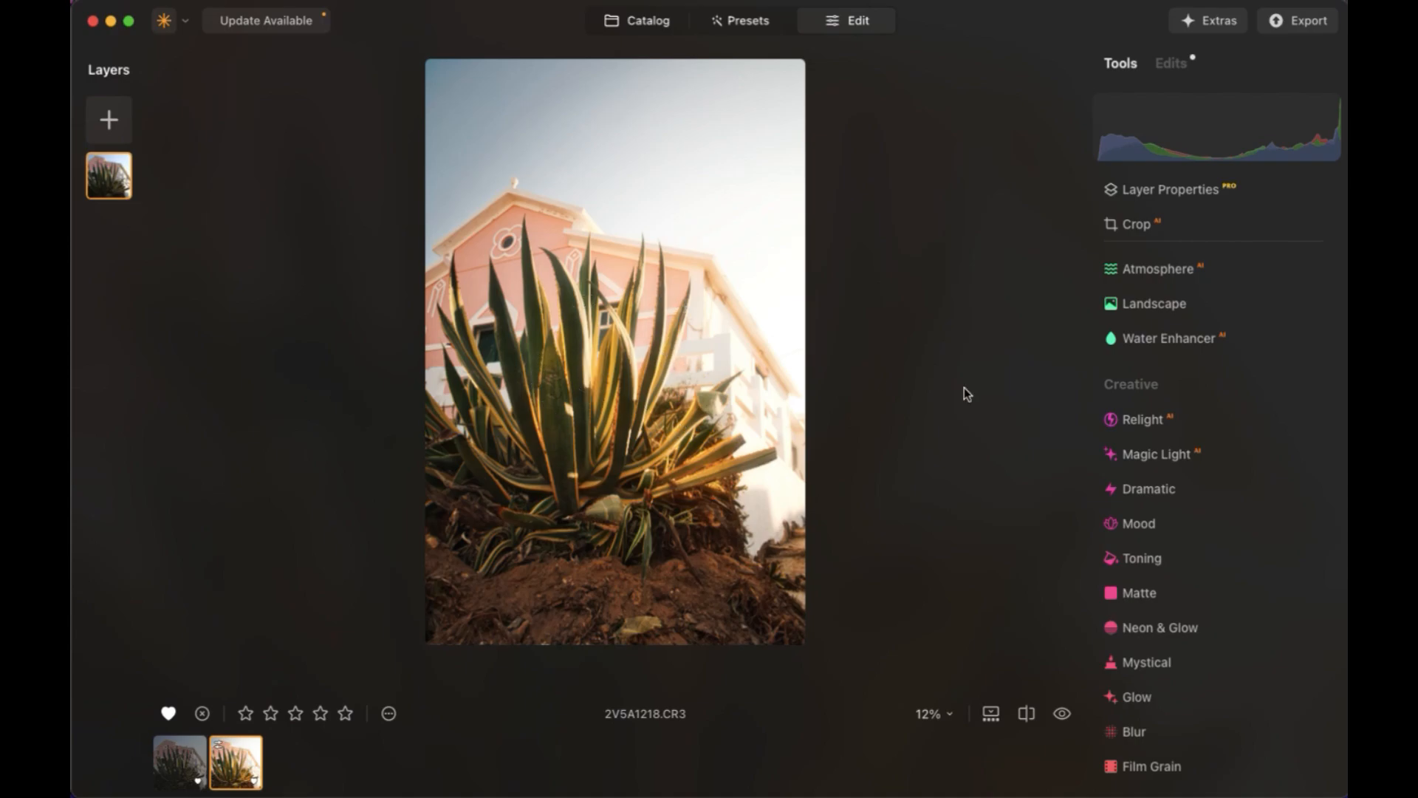
{"action": "scroll", "coordinate": [1151, 421], "scroll_direction": "up", "scroll_amount": 10}
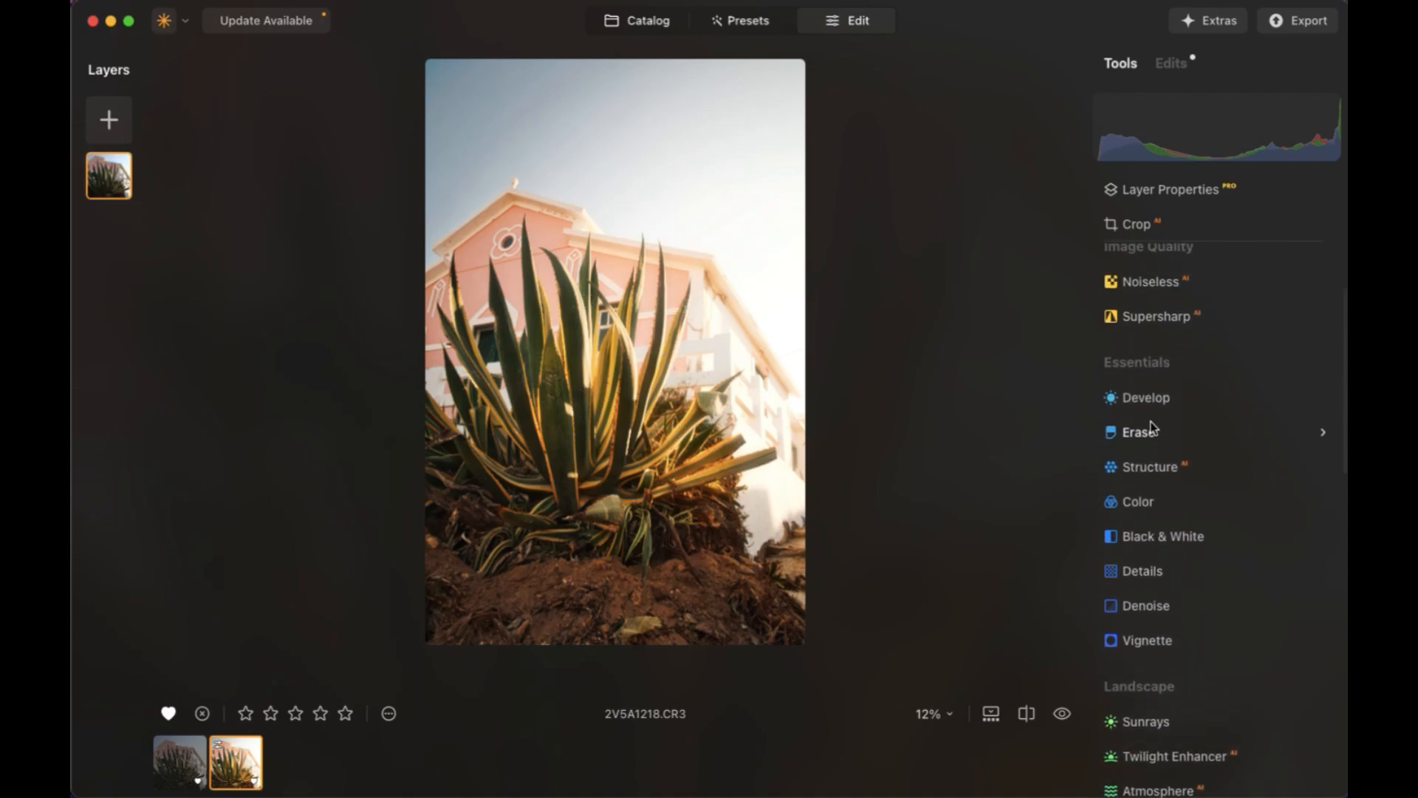
{"action": "left_click", "coordinate": [1157, 400]}
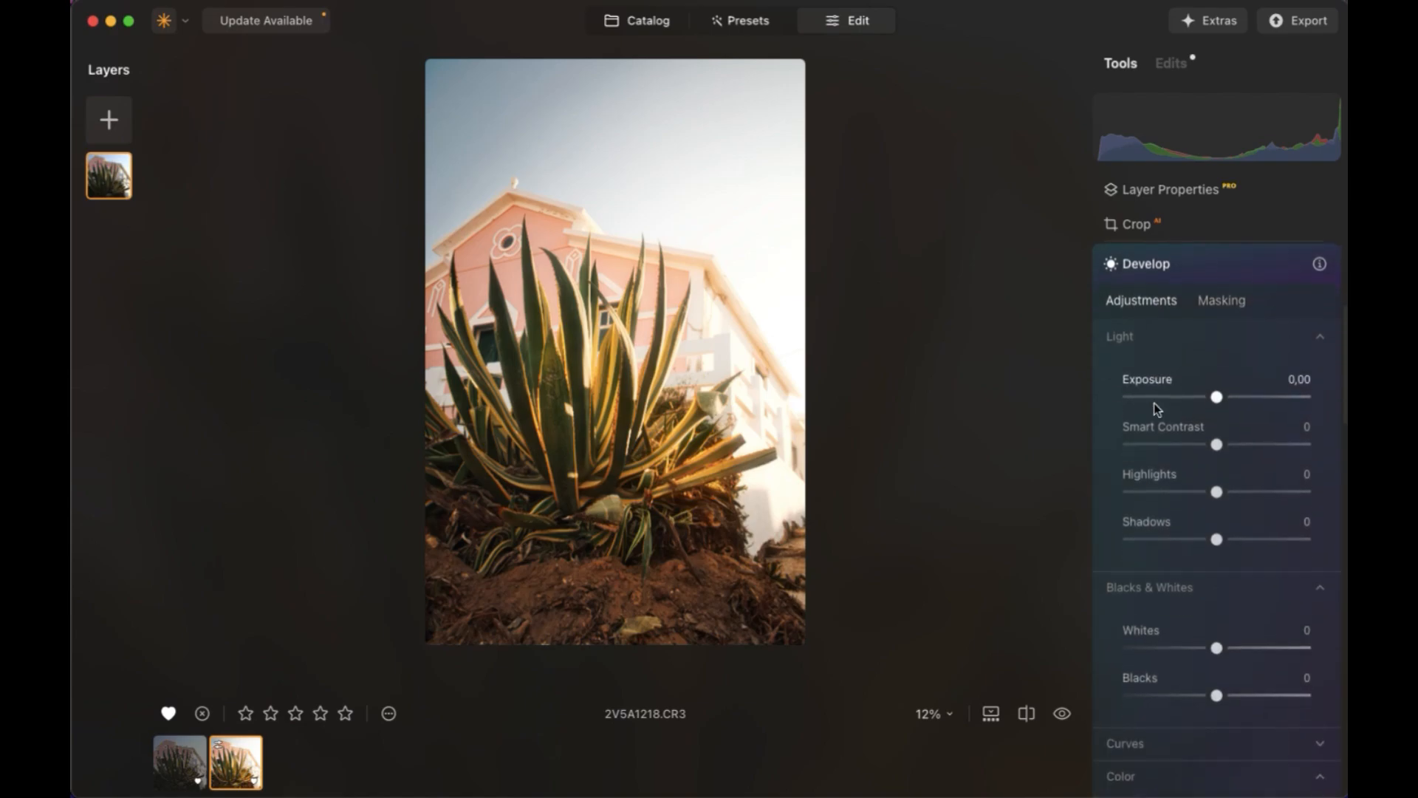
{"action": "left_click", "coordinate": [1216, 299]}
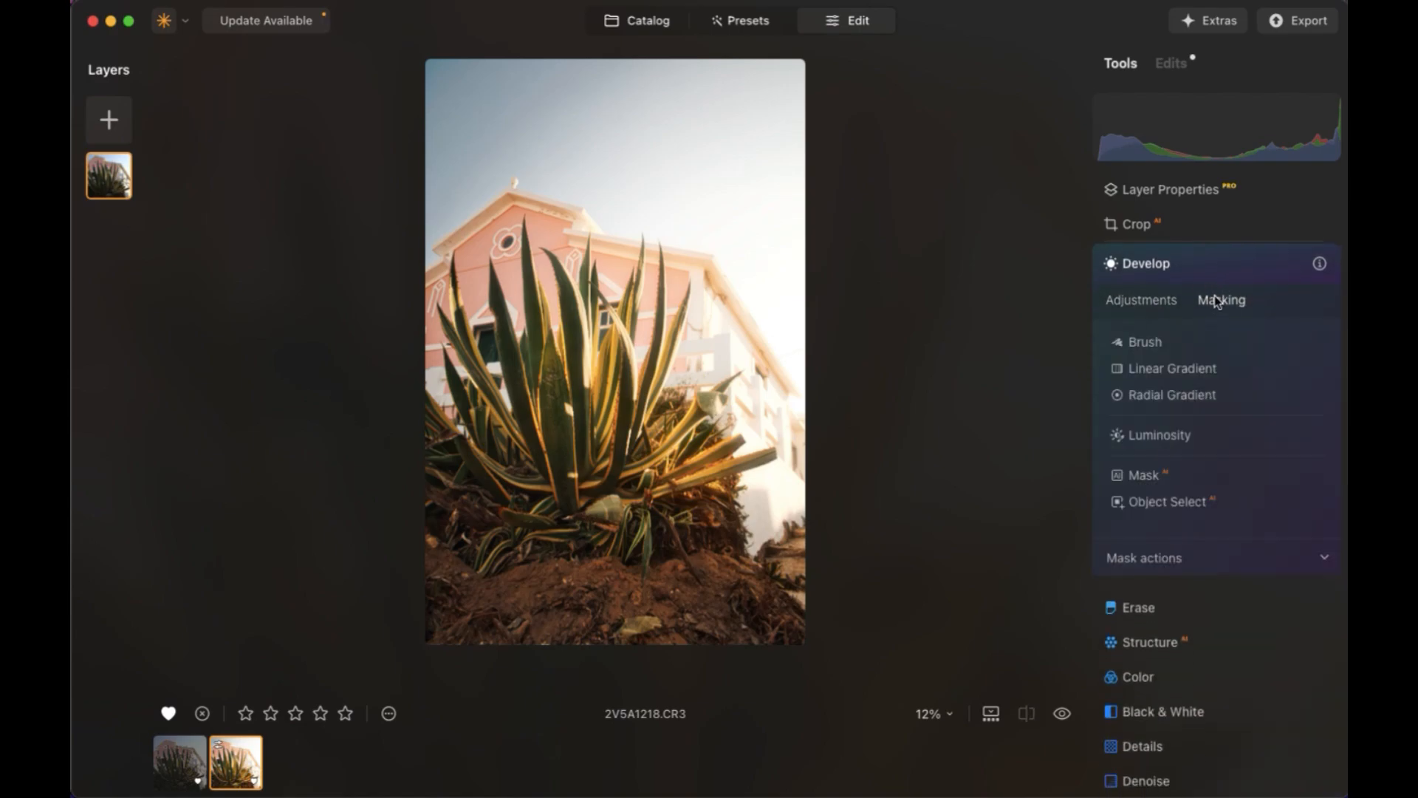
{"action": "left_click", "coordinate": [1175, 369]}
{"action": "left_click_drag", "start_coordinate": [584, 578], "coordinate": [611, 473]}
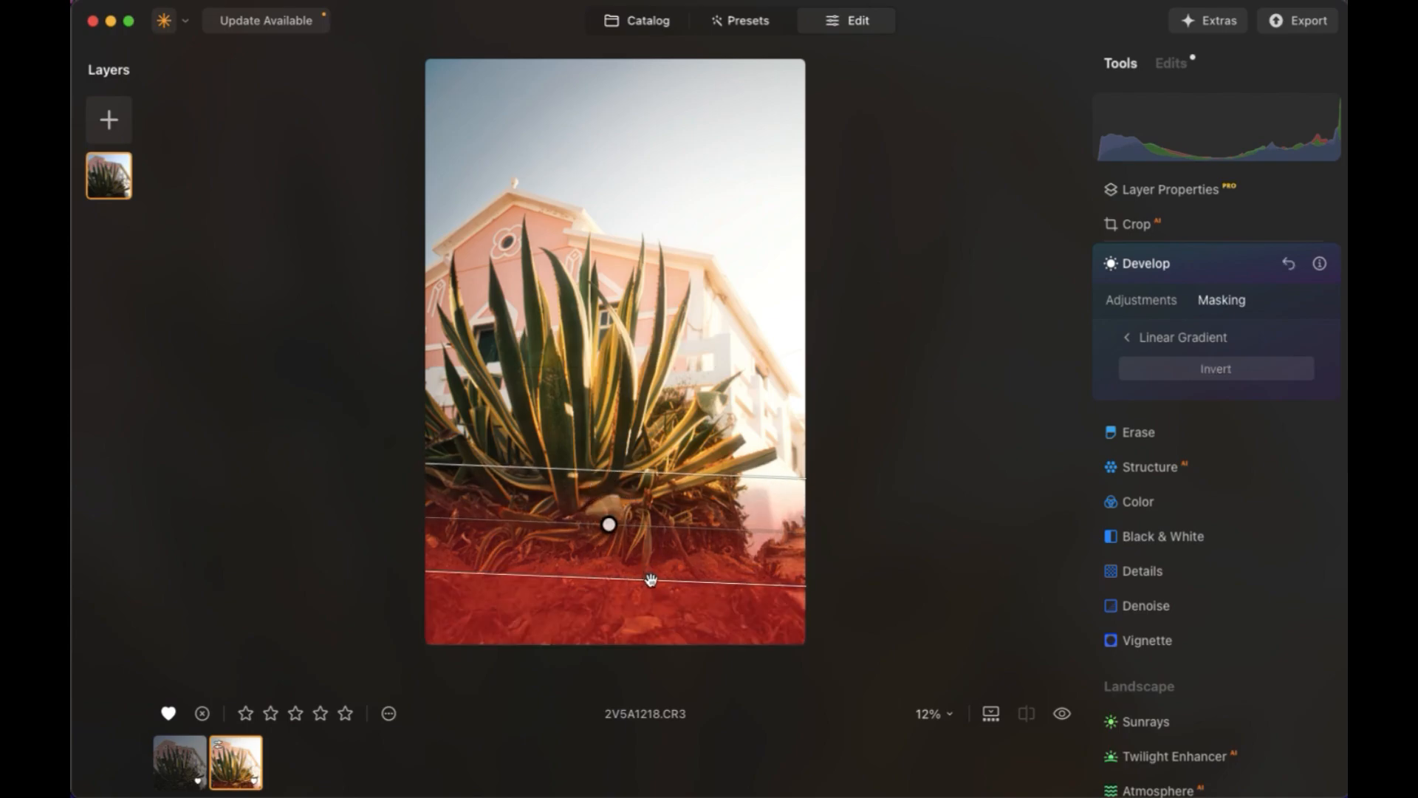
{"action": "mouse_move", "coordinate": [652, 579]}
{"action": "left_mouse_down"}
{"action": "mouse_move", "coordinate": [652, 538]}
{"action": "mouse_move", "coordinate": [652, 554]}
{"action": "left_mouse_up"}
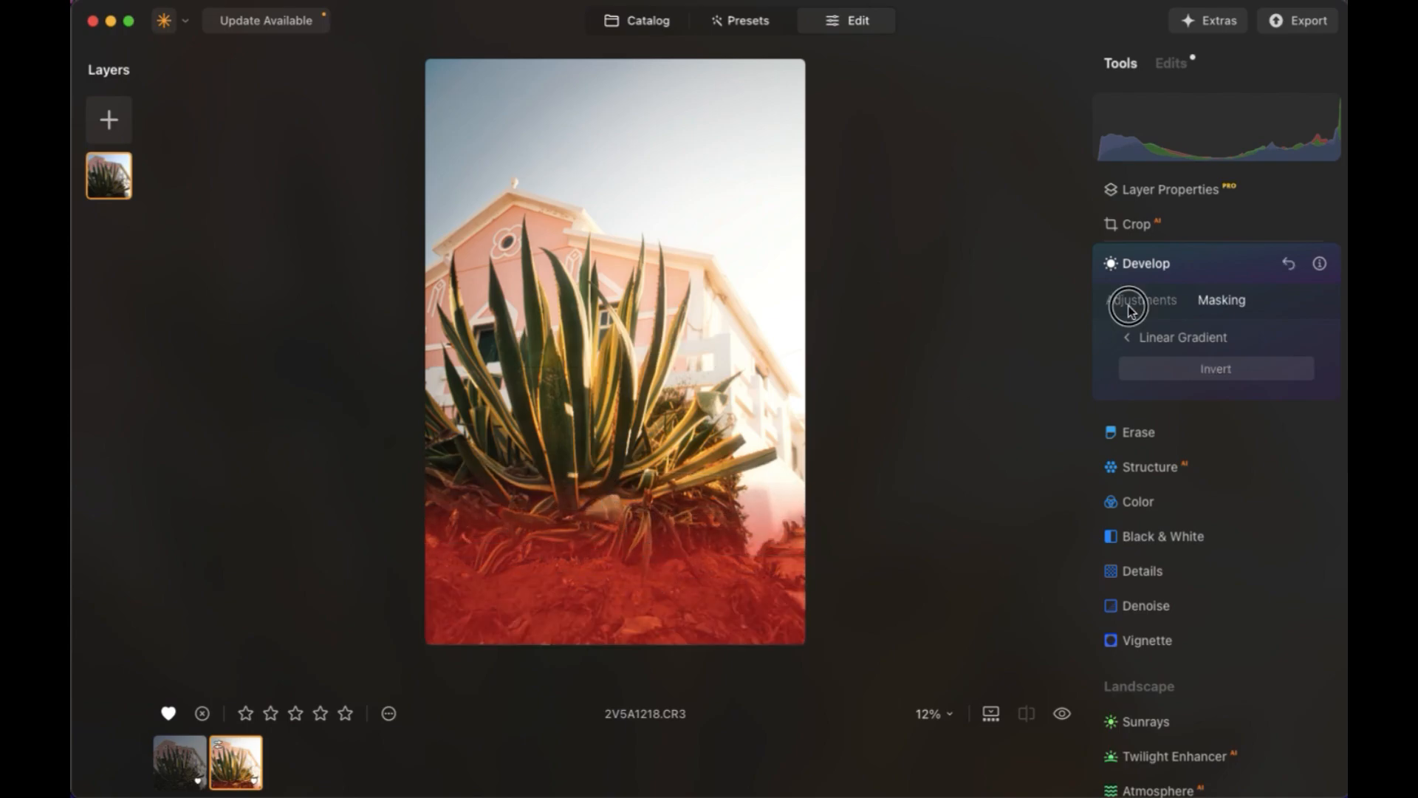
Darken the masked soil with Exposure -1.25, Shadows -22 and Blacks -21, check the effect, and close the Develop tool.
{"action": "left_click", "coordinate": [1128, 303]}
{"action": "left_click_drag", "start_coordinate": [1215, 397], "coordinate": [1197, 399]}
{"action": "left_click_drag", "start_coordinate": [1217, 538], "coordinate": [1197, 539]}
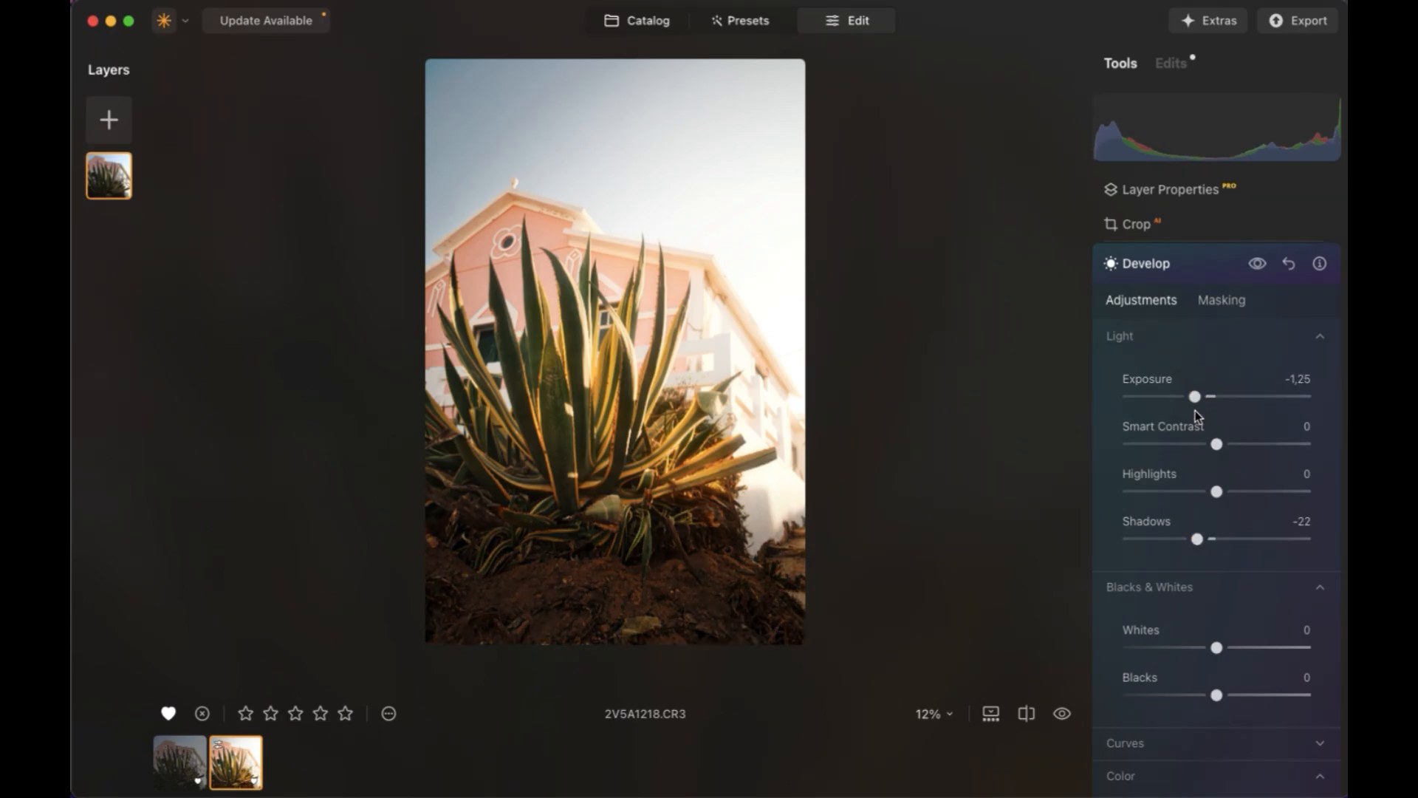
{"action": "left_click_drag", "start_coordinate": [1217, 694], "coordinate": [1199, 695]}
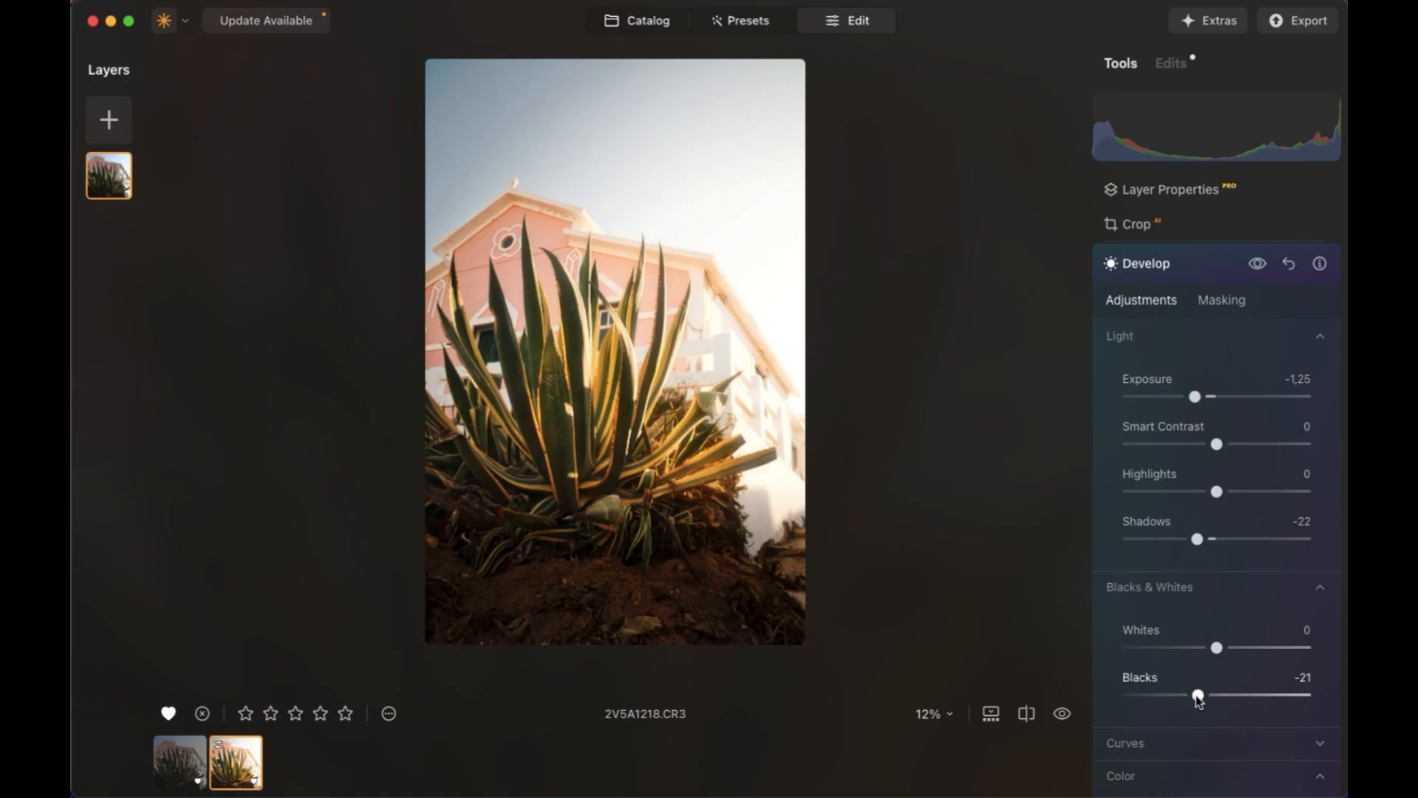
{"action": "left_click", "coordinate": [1257, 263]}
{"action": "left_click", "coordinate": [1130, 263]}
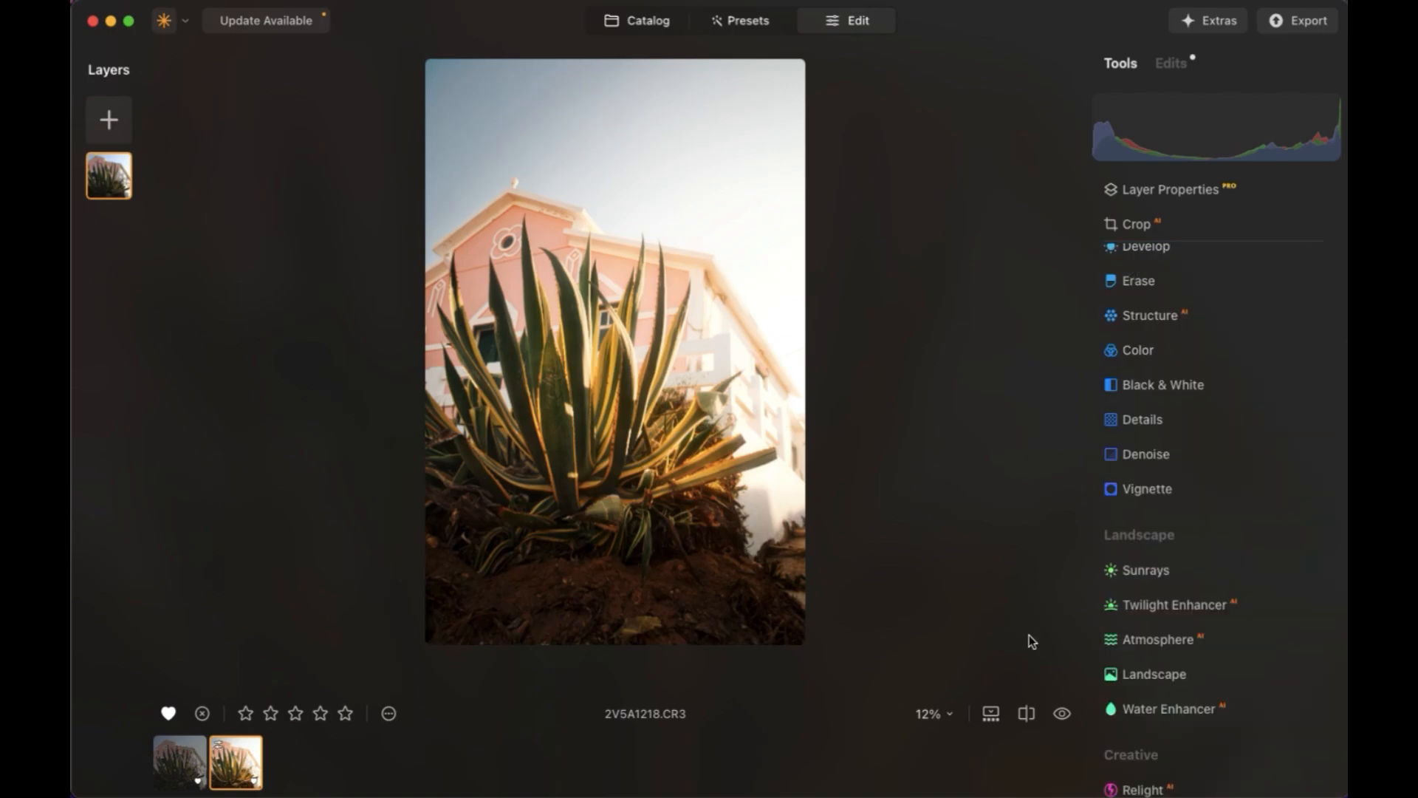
Compare the whole edit with the original photo and review the Glow tool's settings.
{"action": "left_click", "coordinate": [1061, 714]}
{"action": "left_click", "coordinate": [1060, 715]}
{"action": "scroll", "coordinate": [1200, 420], "scroll_direction": "down", "scroll_amount": 10}
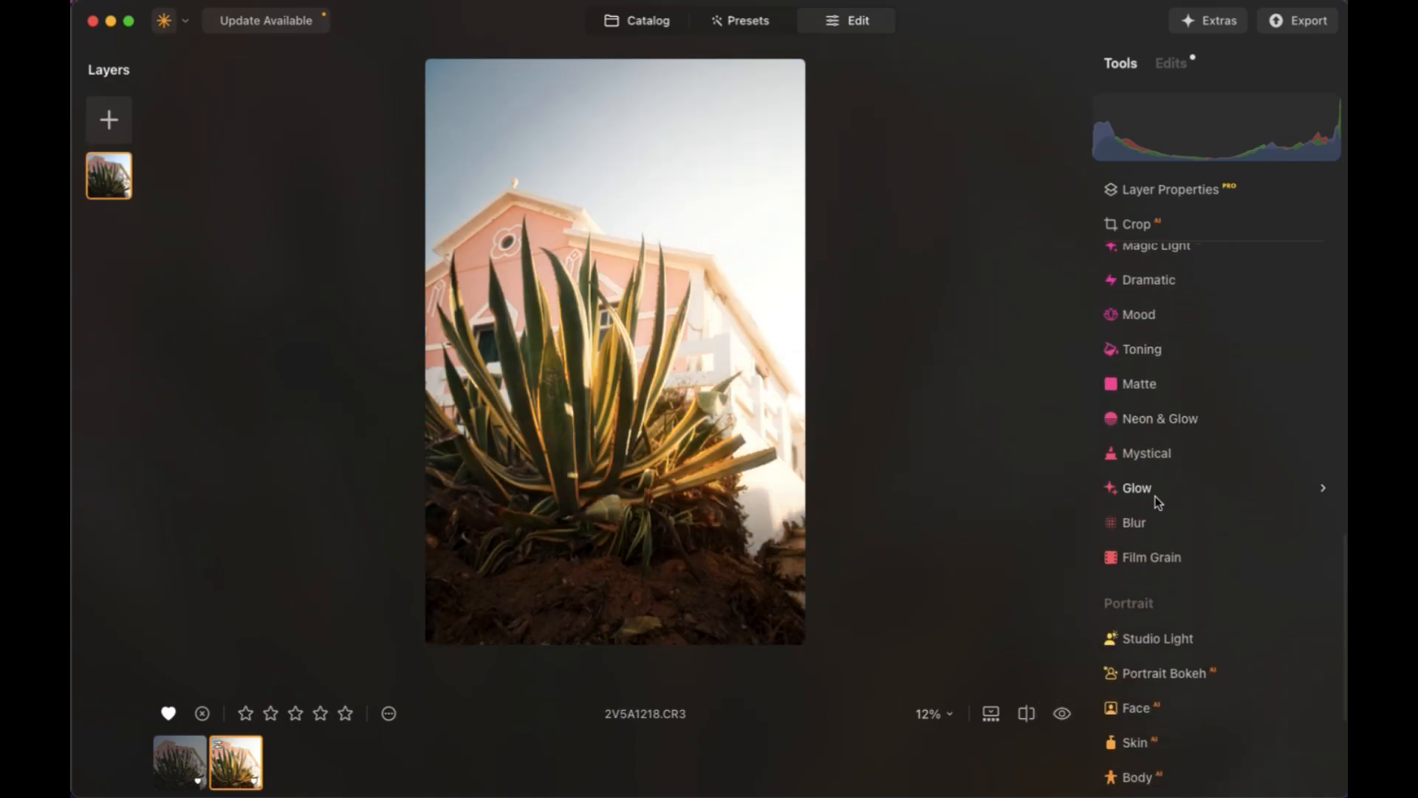
{"action": "left_click", "coordinate": [1154, 490]}
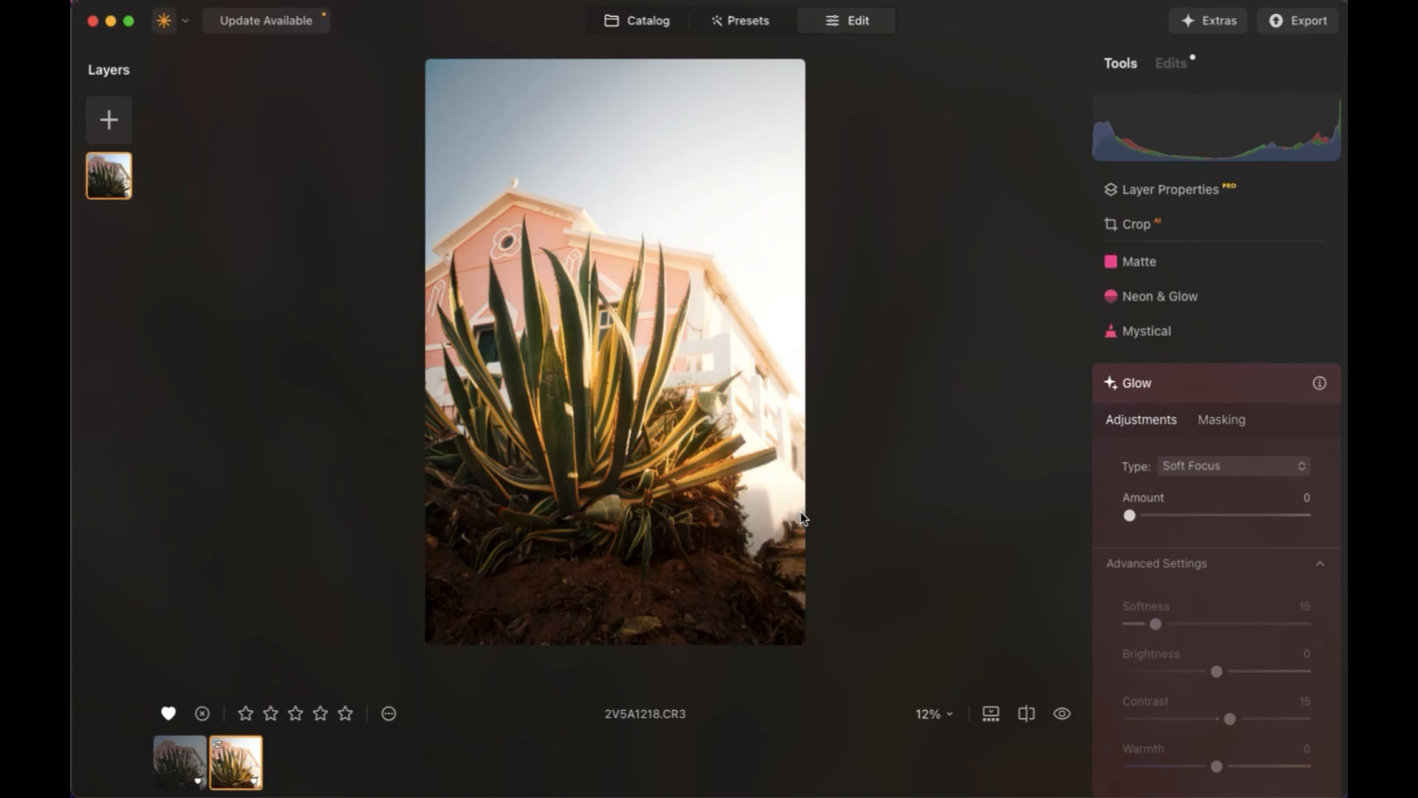
{"action": "left_click", "coordinate": [1160, 396]}
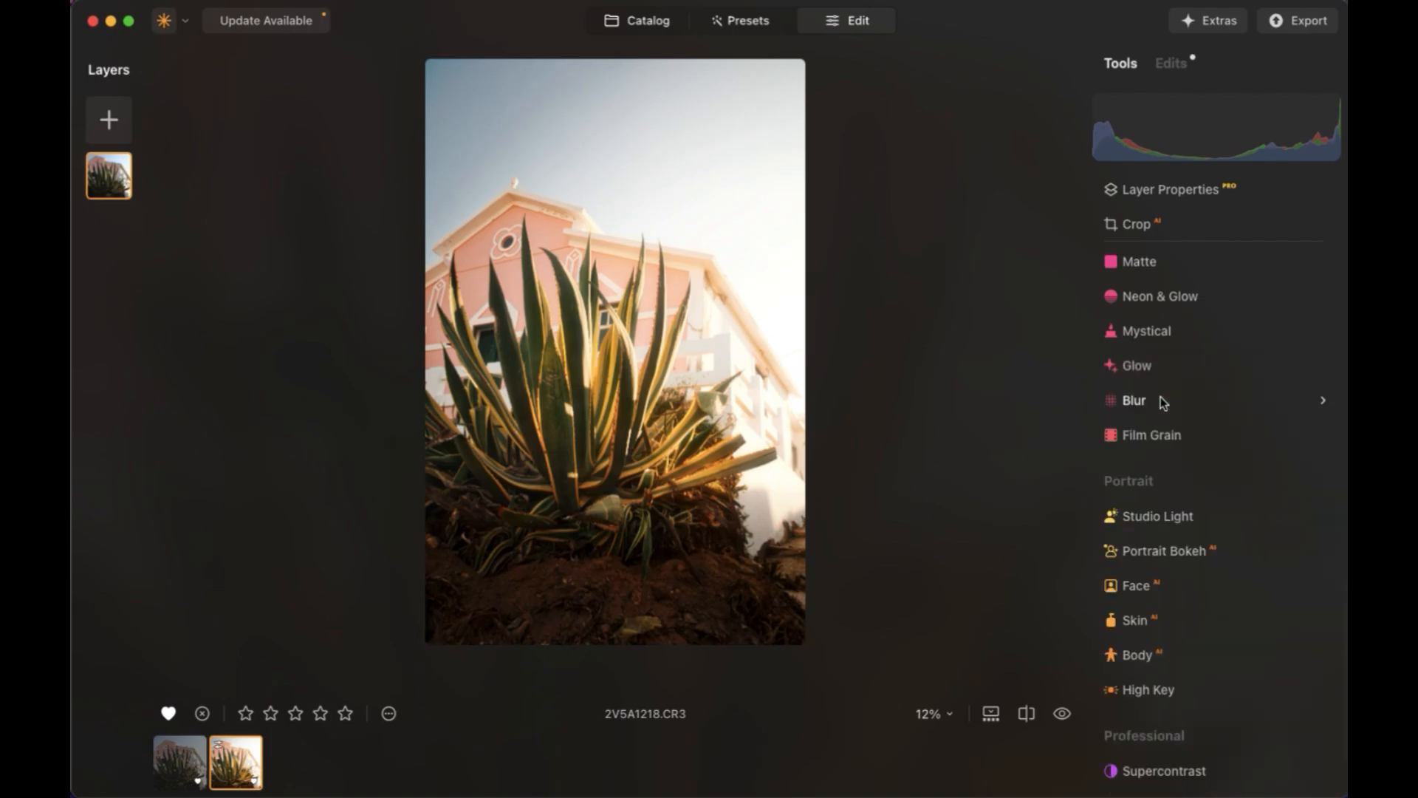